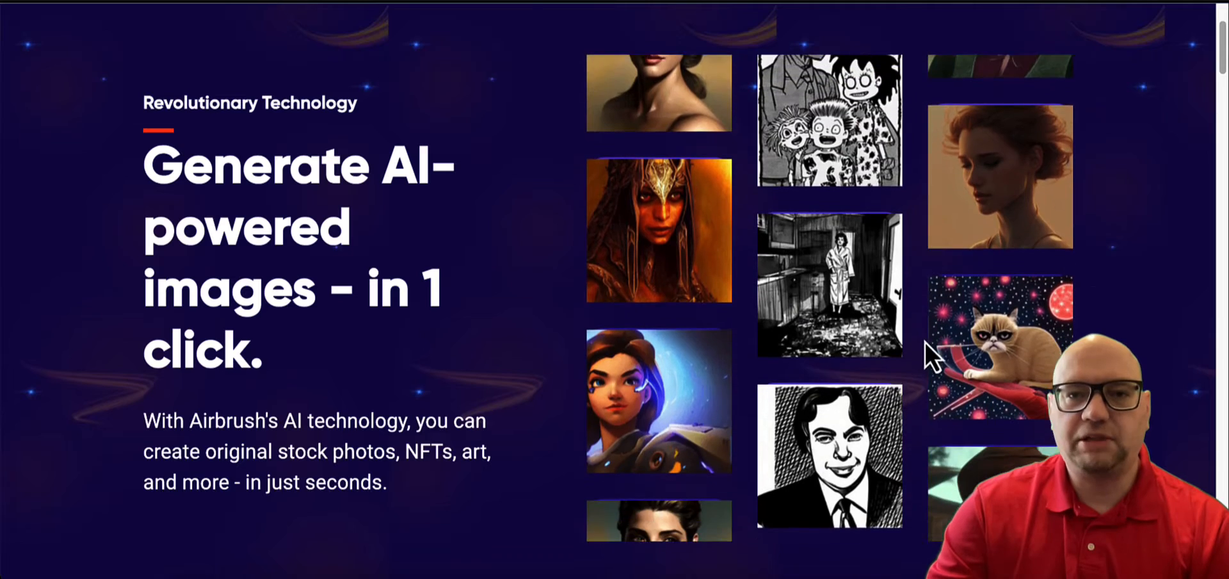
scroll(925, 342, up, 1)
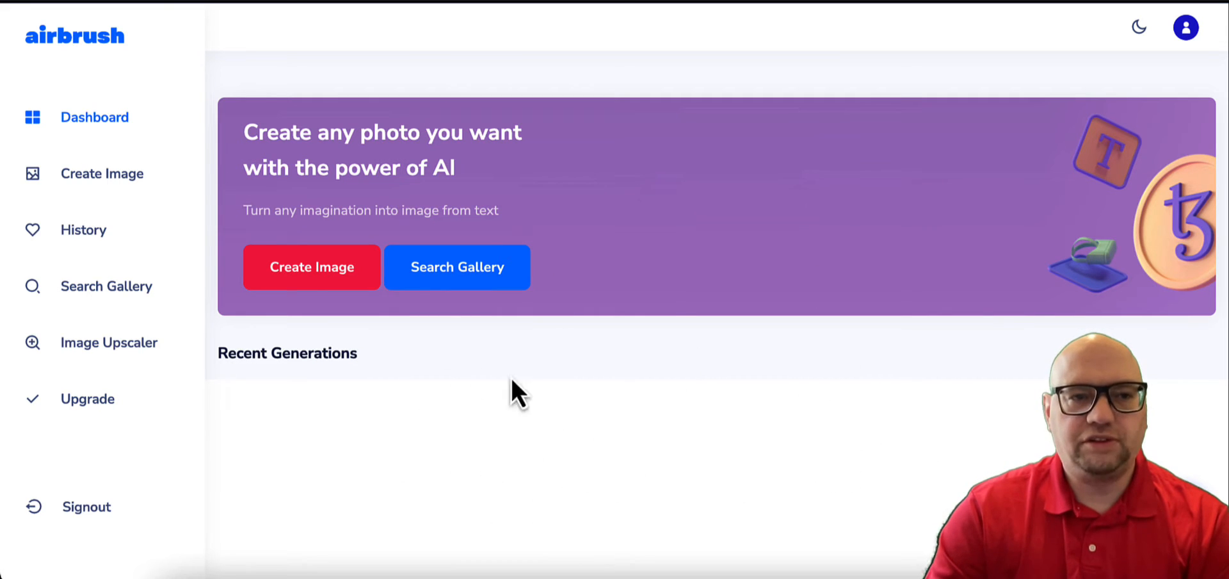
Go to the Create Image area from the sidebar
click(113, 195)
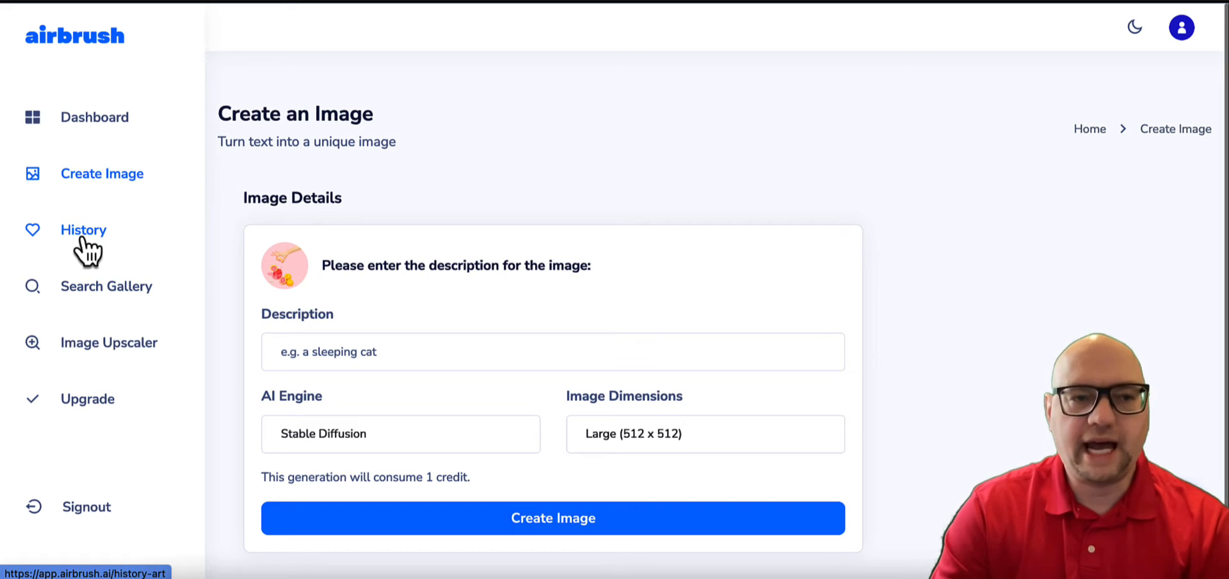
Search the public gallery for 'house' images and prompts
click(144, 294)
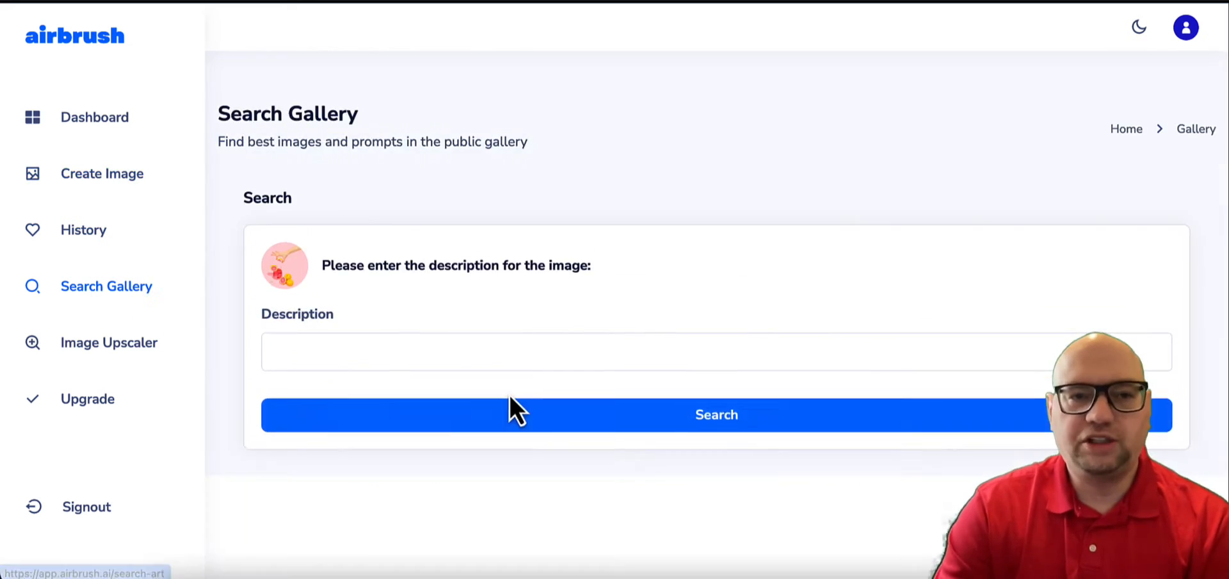
click(411, 358)
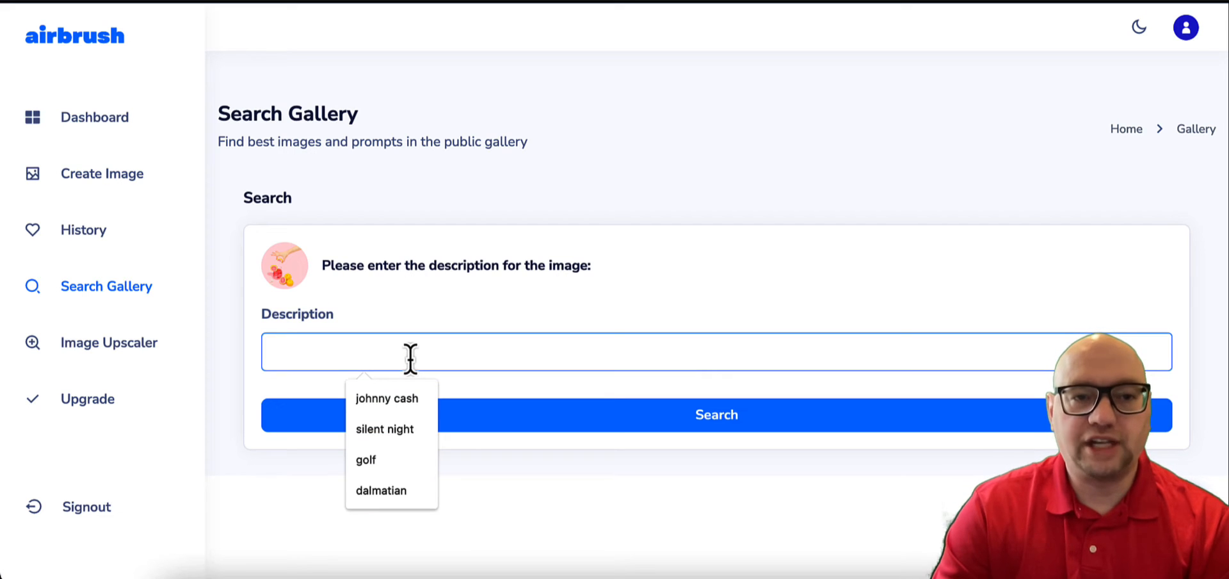
text(house)
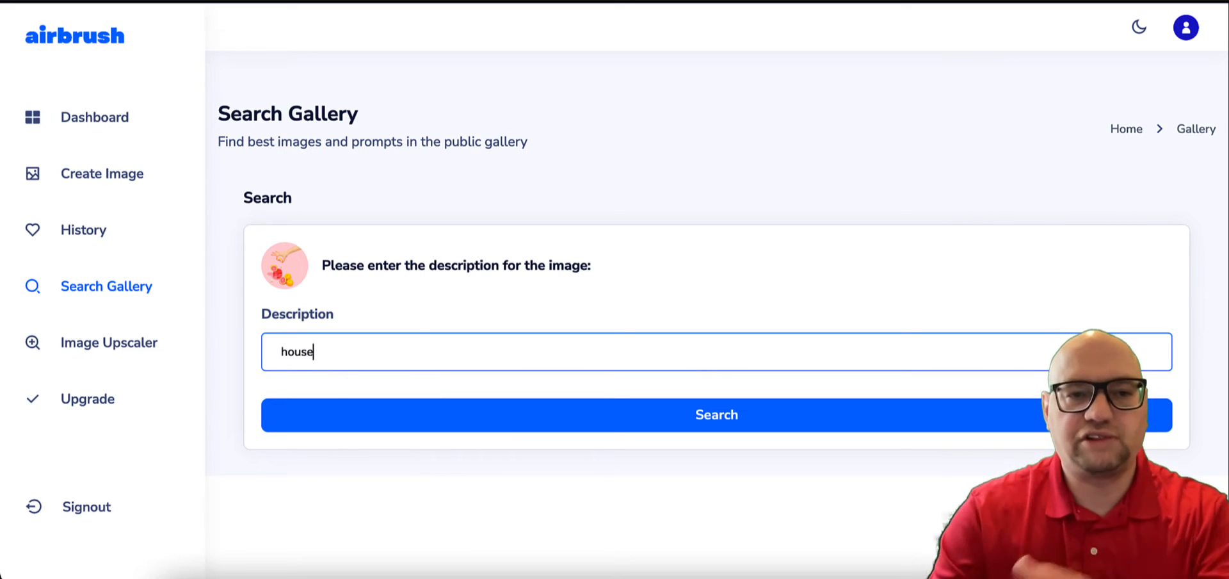
click(701, 435)
scroll(535, 483, down, 5)
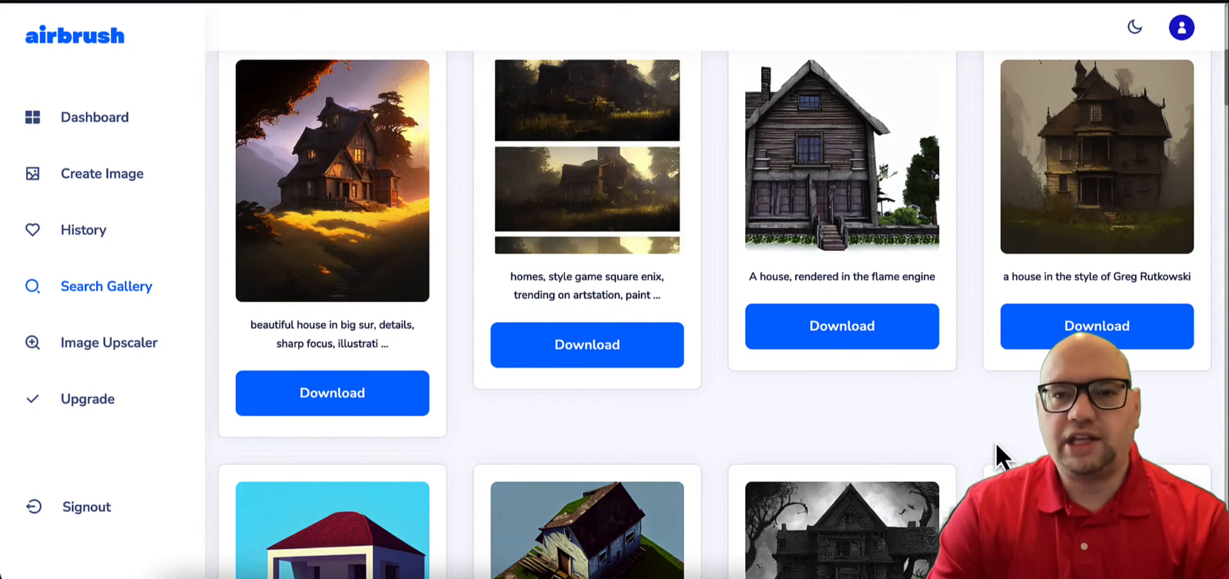
scroll(1005, 403, down, 2)
scroll(1005, 403, down, 3)
scroll(1005, 402, down, 1)
scroll(1002, 405, down, 1)
scroll(1001, 405, down, 1)
scroll(1001, 406, down, 1)
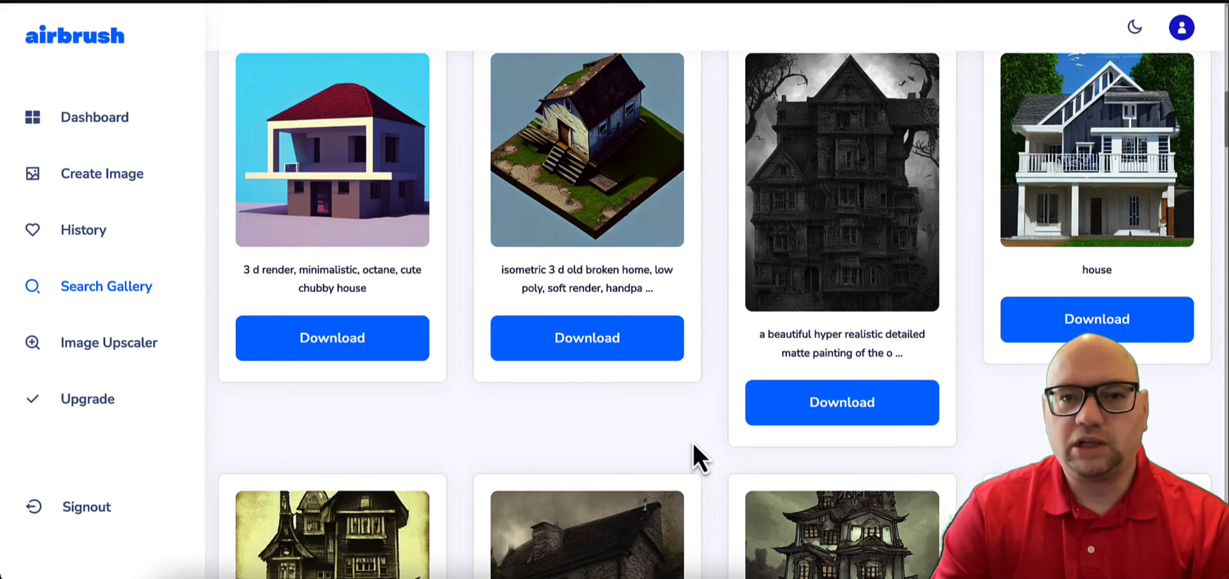
scroll(671, 431, down, 2)
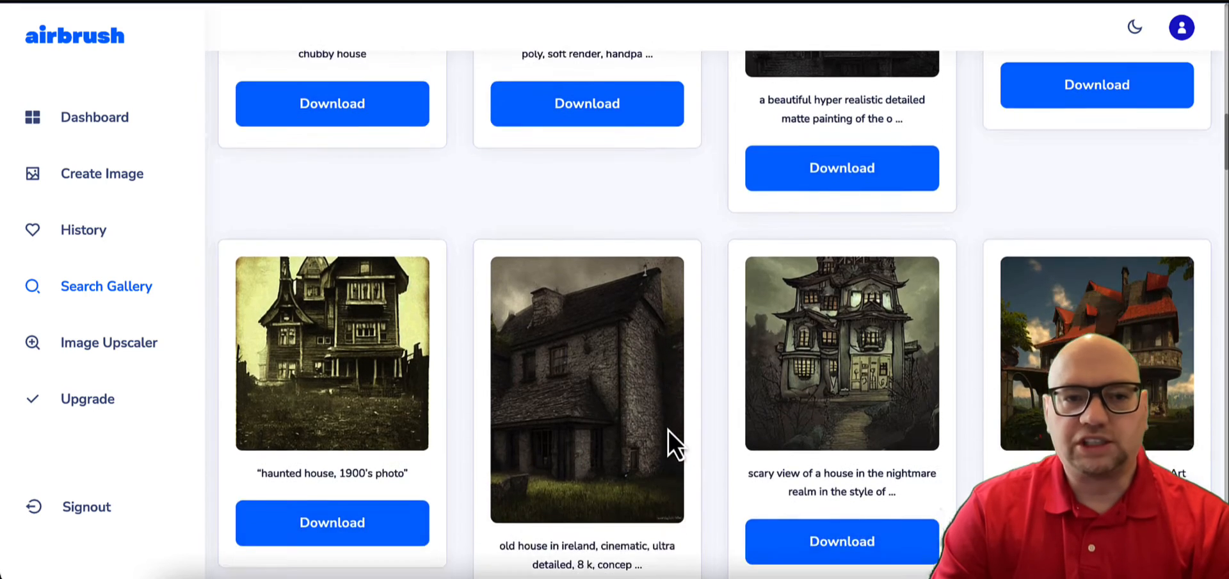
scroll(669, 431, down, 4)
scroll(667, 431, down, 1)
scroll(671, 439, down, 2)
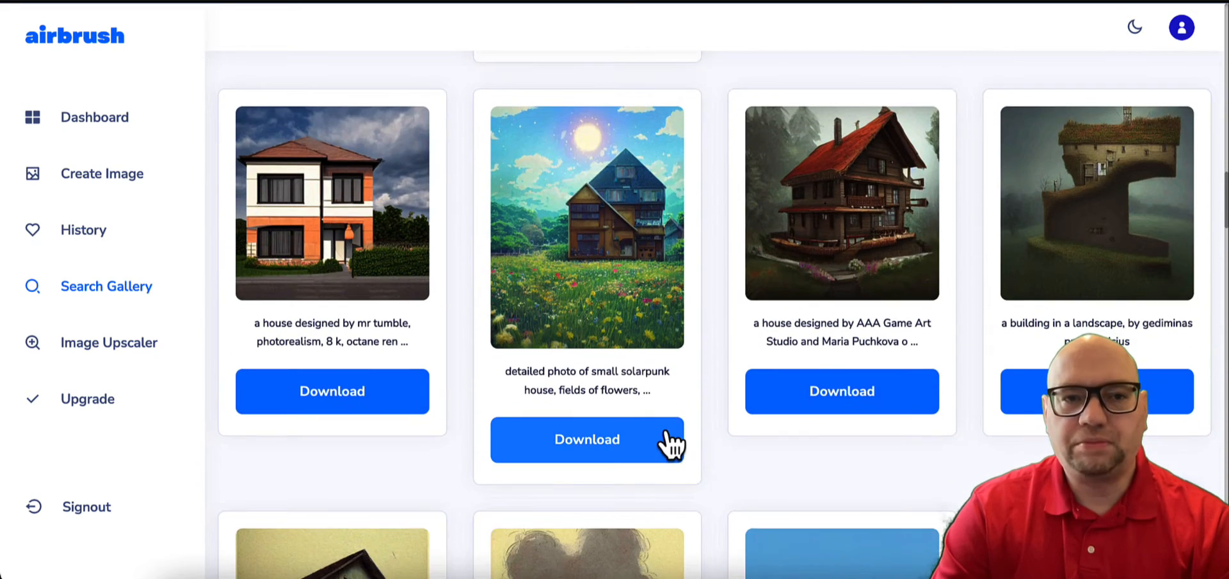
scroll(671, 443, down, 2)
scroll(671, 442, down, 1)
scroll(671, 443, down, 1)
scroll(671, 442, down, 3)
scroll(670, 437, down, 3)
scroll(670, 437, up, 10)
scroll(666, 439, up, 3)
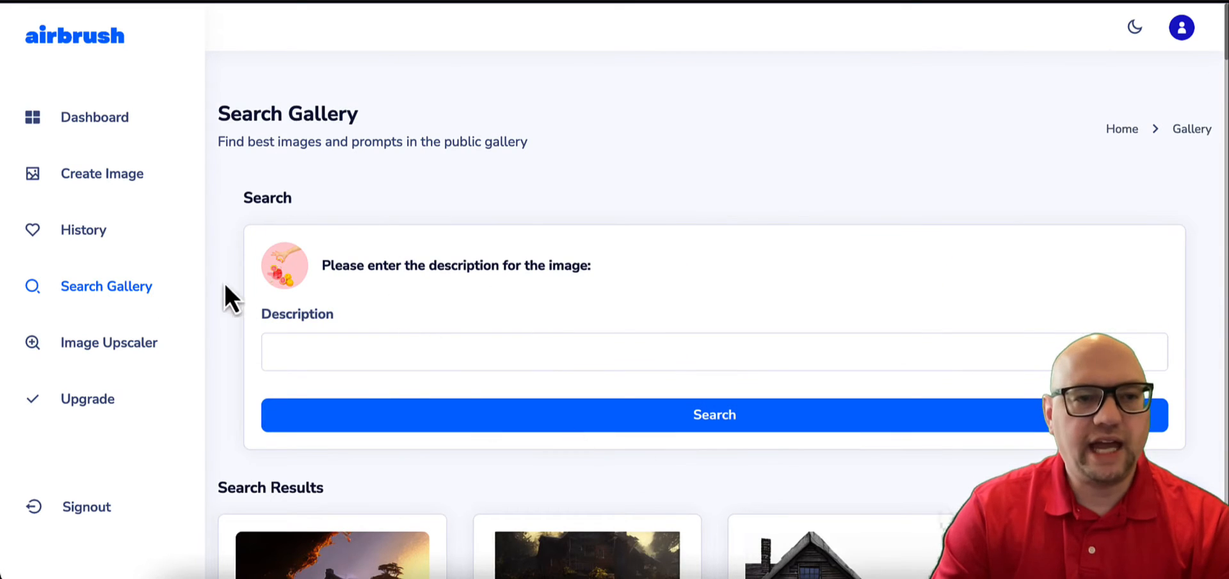
click(120, 352)
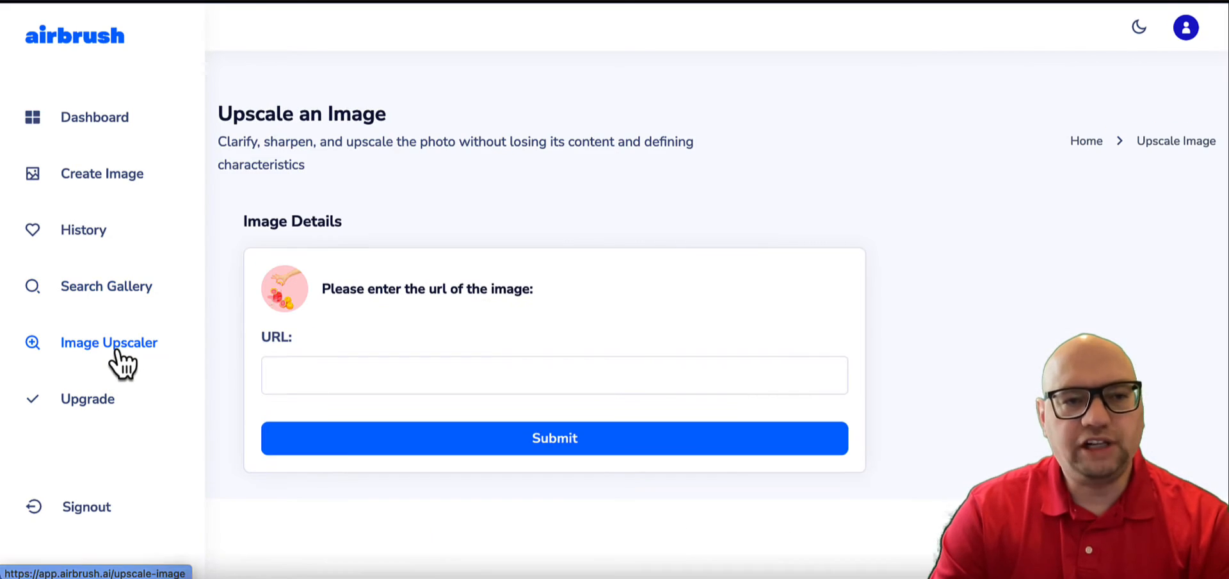
click(336, 376)
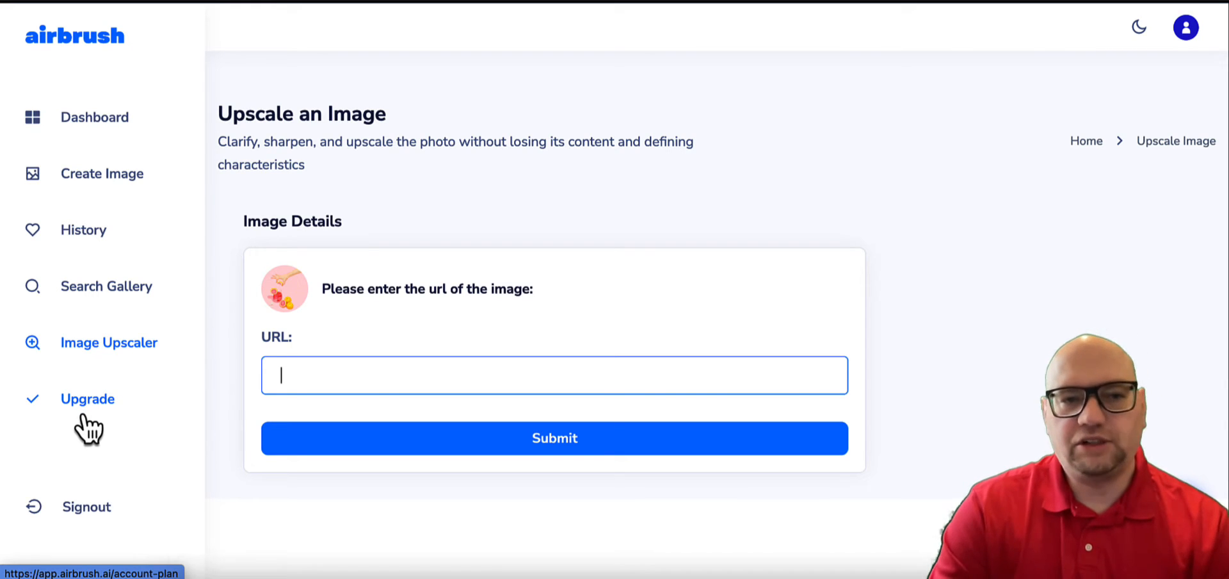
Start a new image description for a finely detailed photographic Santa Claus portrait
click(112, 188)
click(400, 354)
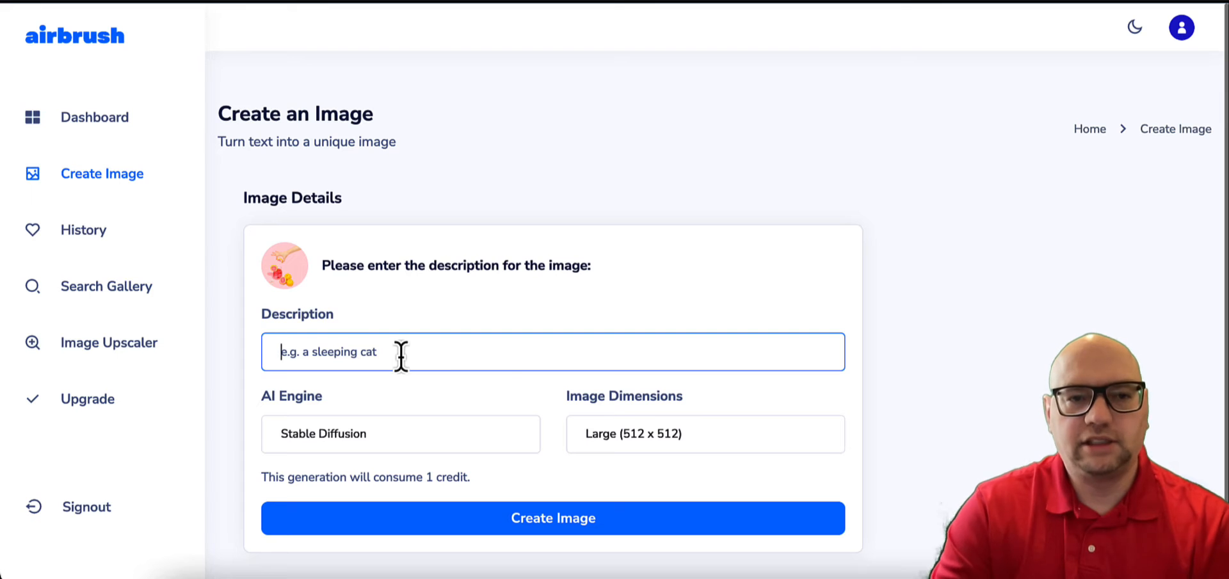
text(a )
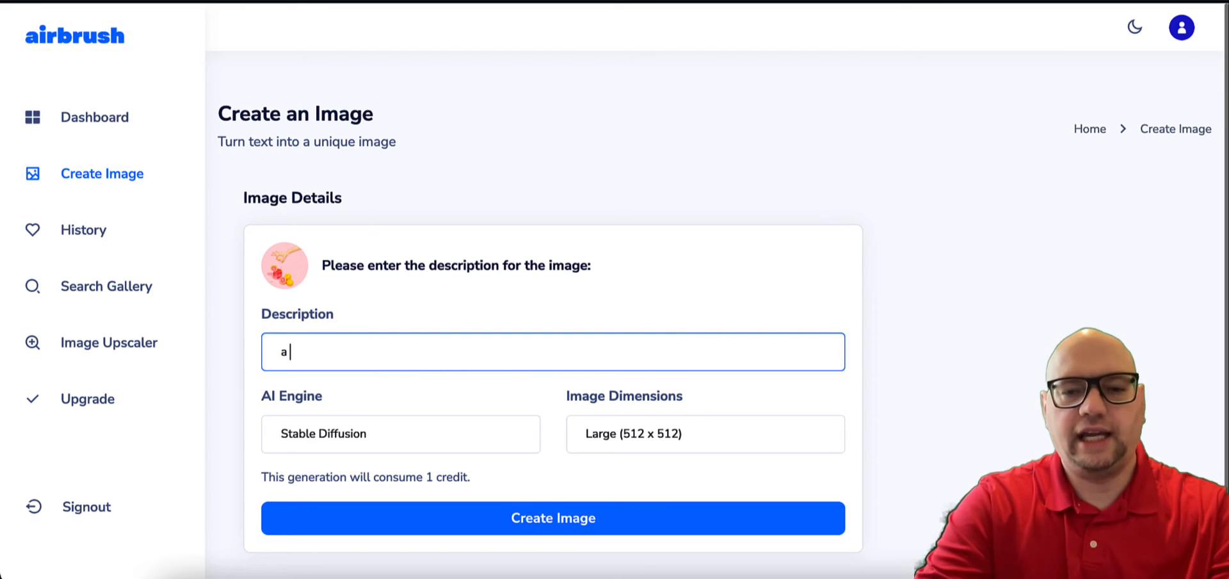
text(portrait of santa claus, photographic quali)
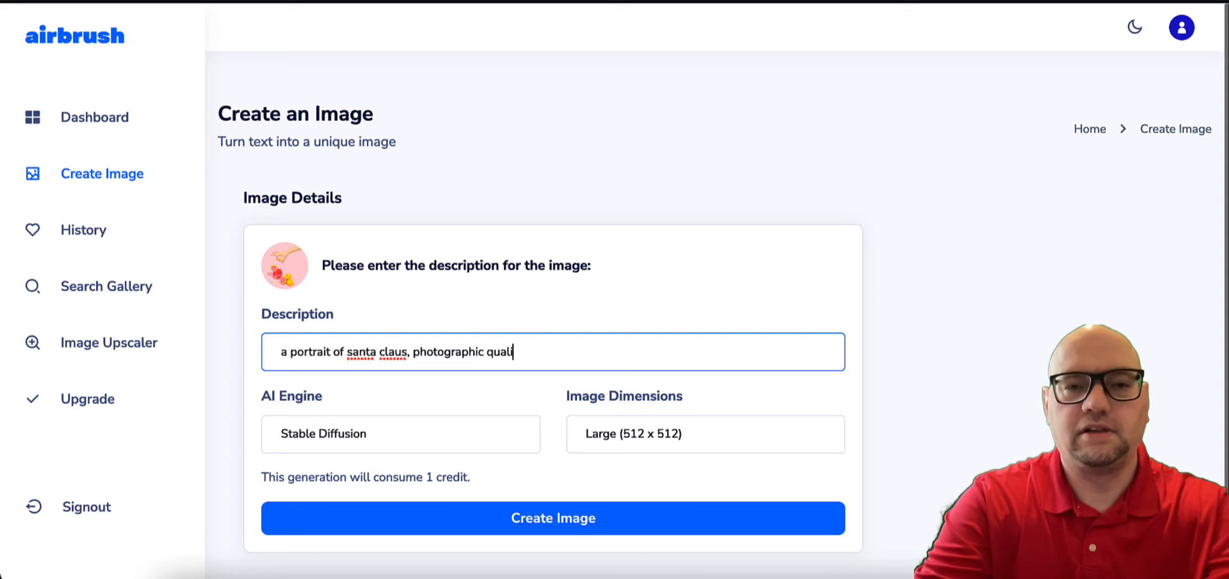
text(ty, very finely detai)
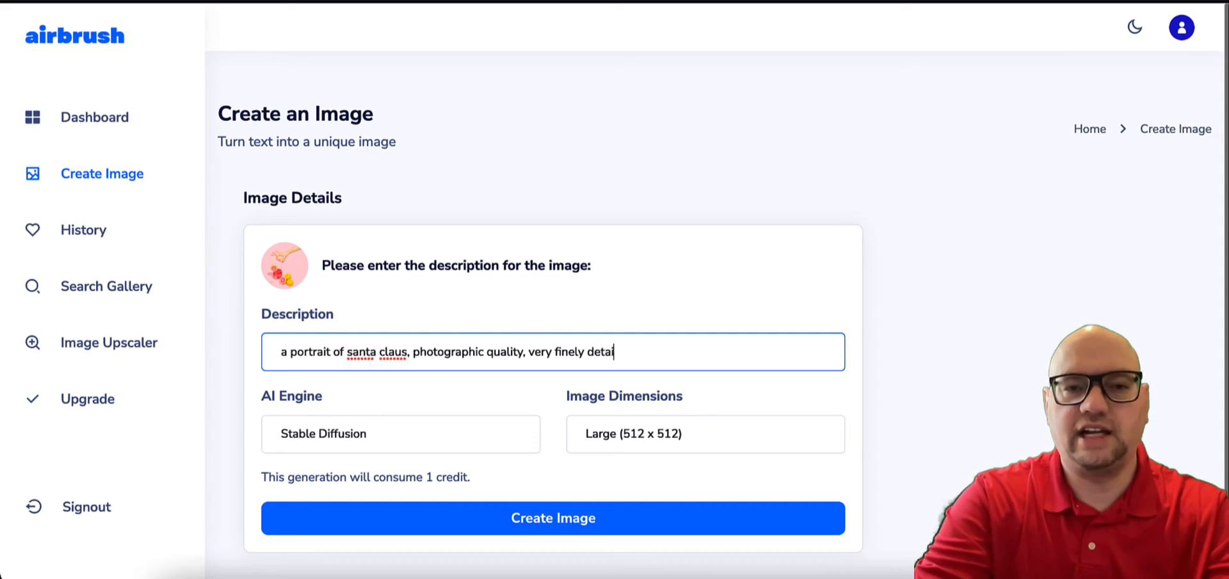
text(led)
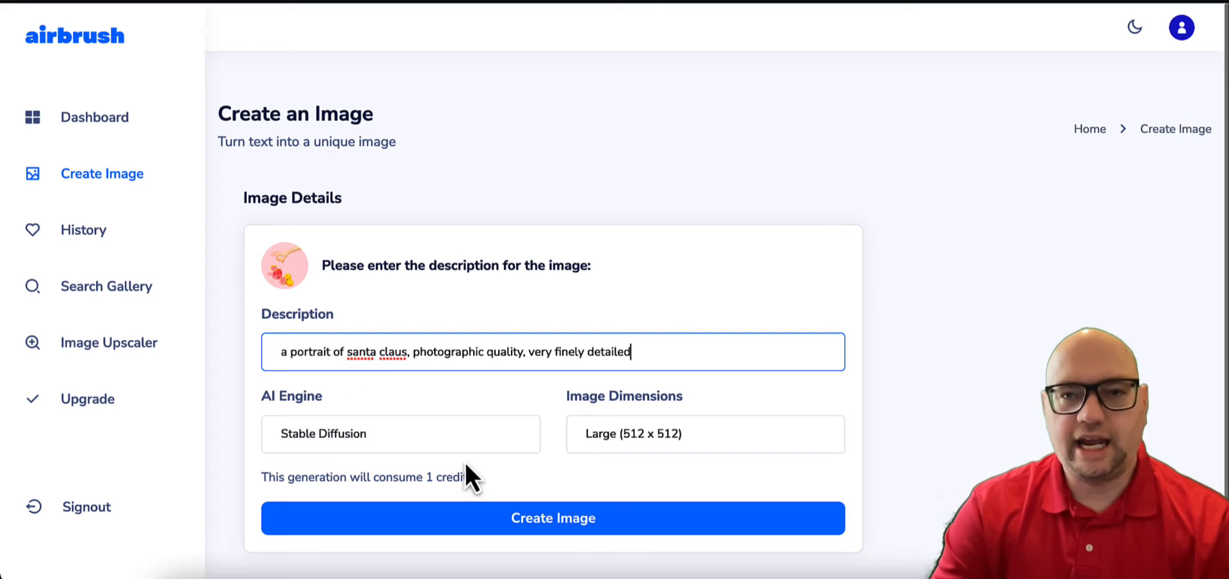
click(377, 445)
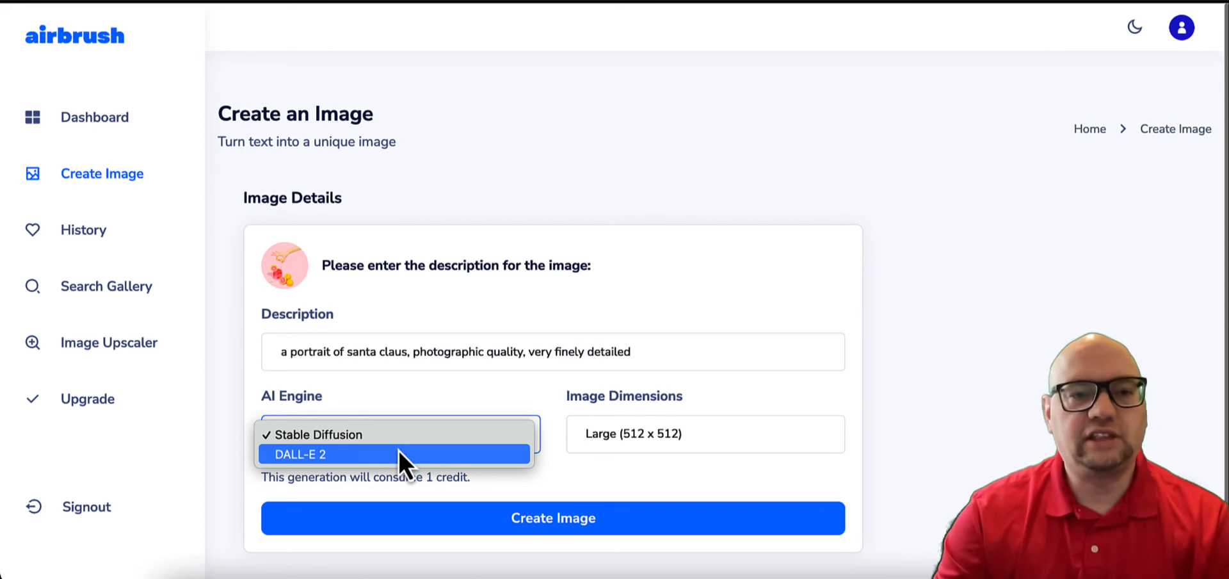
click(341, 437)
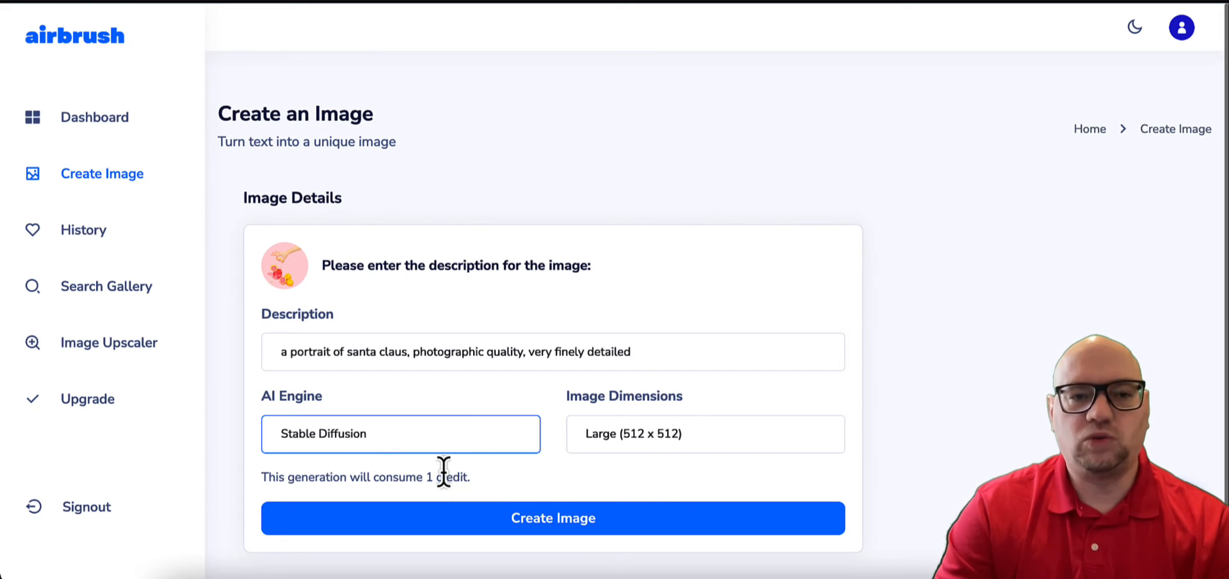
click(379, 438)
click(354, 454)
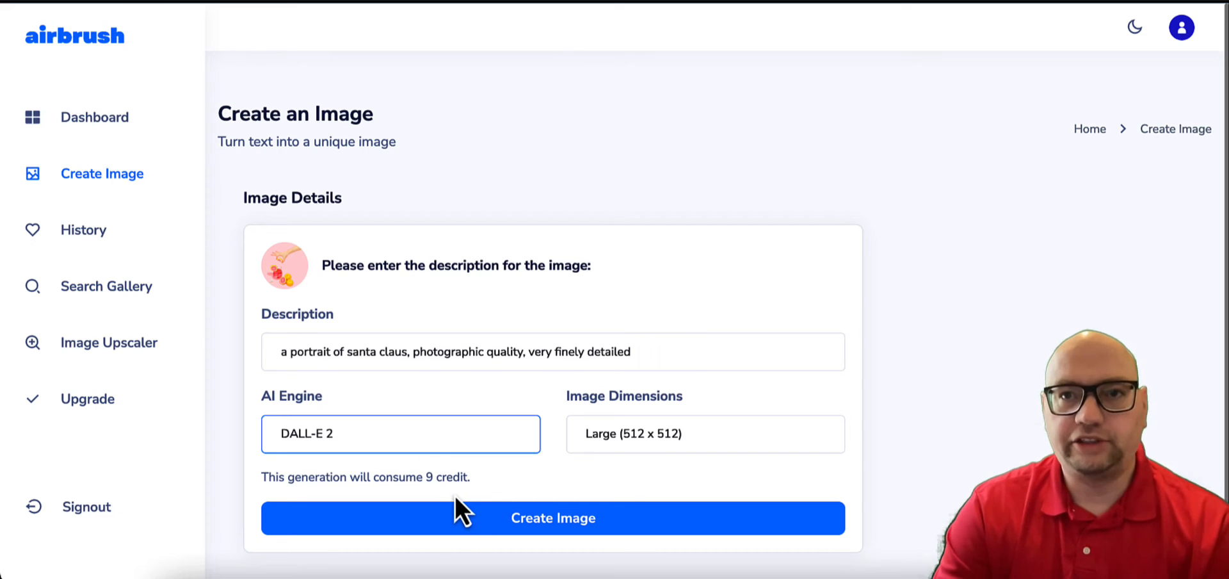
click(366, 441)
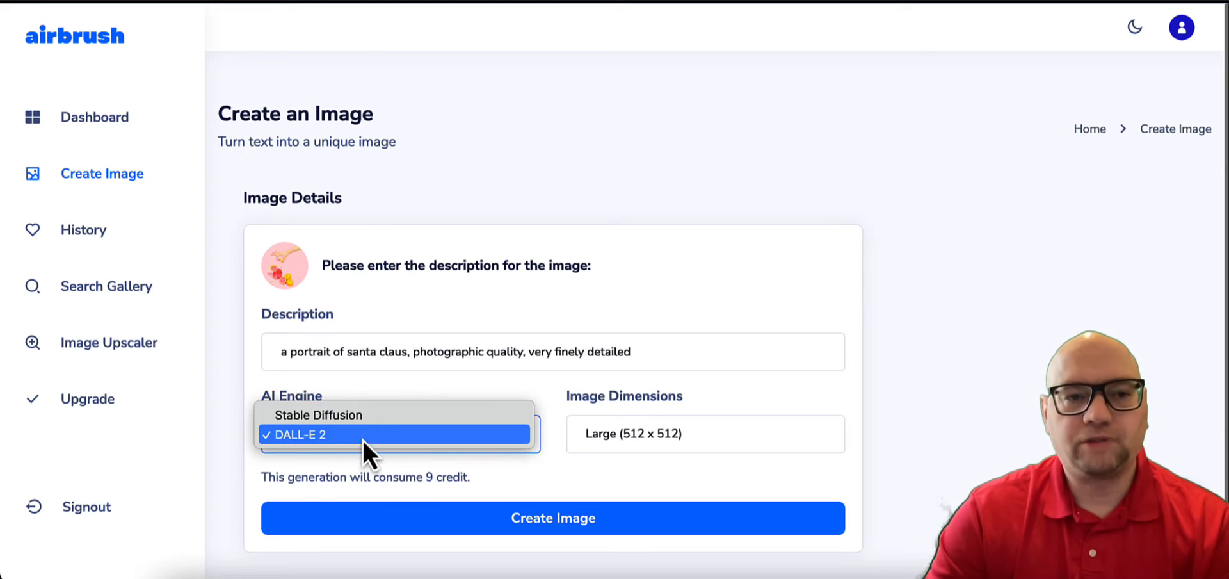
click(364, 423)
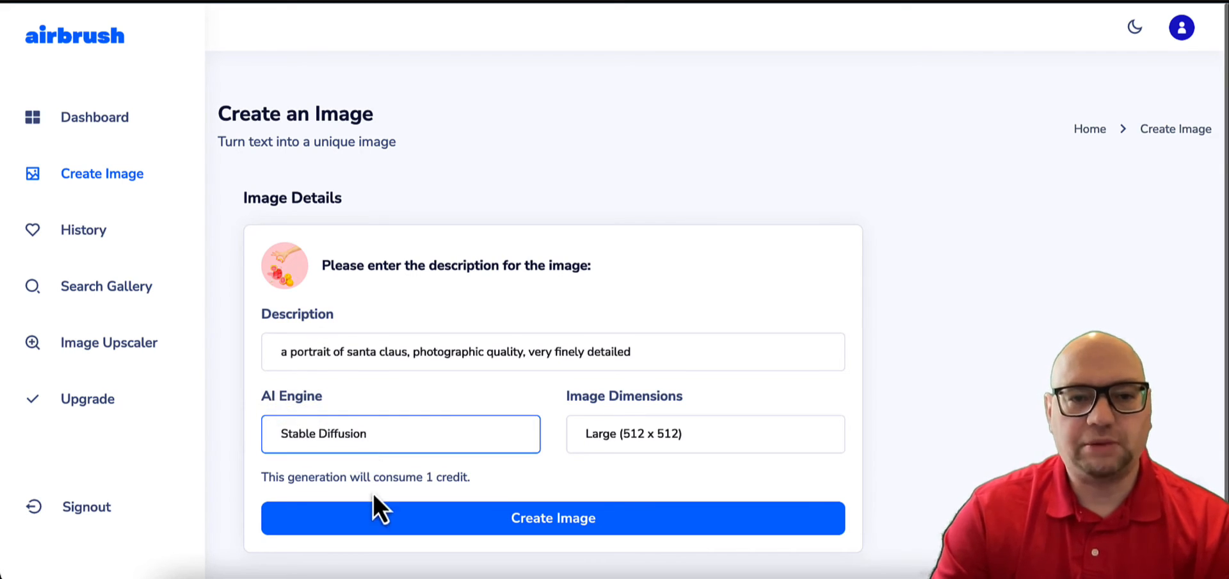
click(628, 434)
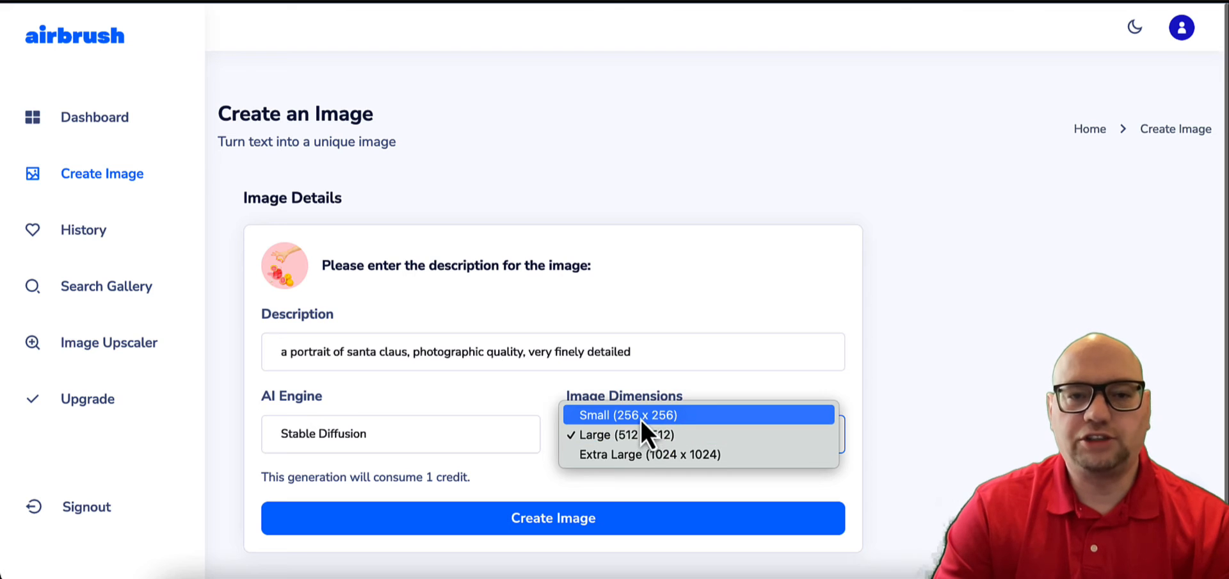
click(640, 420)
click(589, 439)
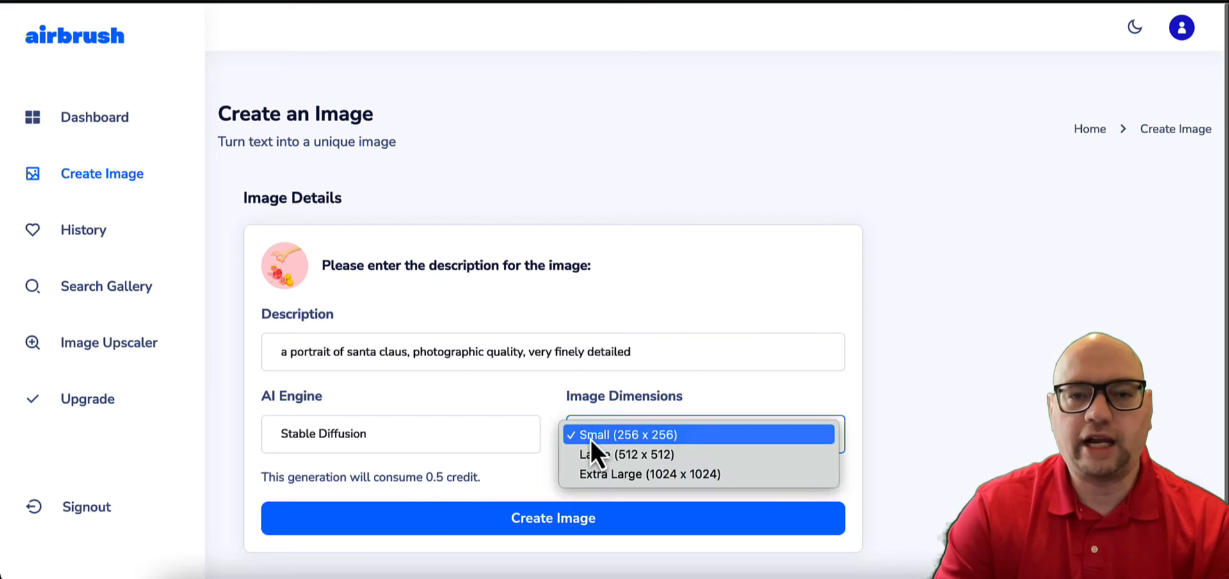
click(623, 475)
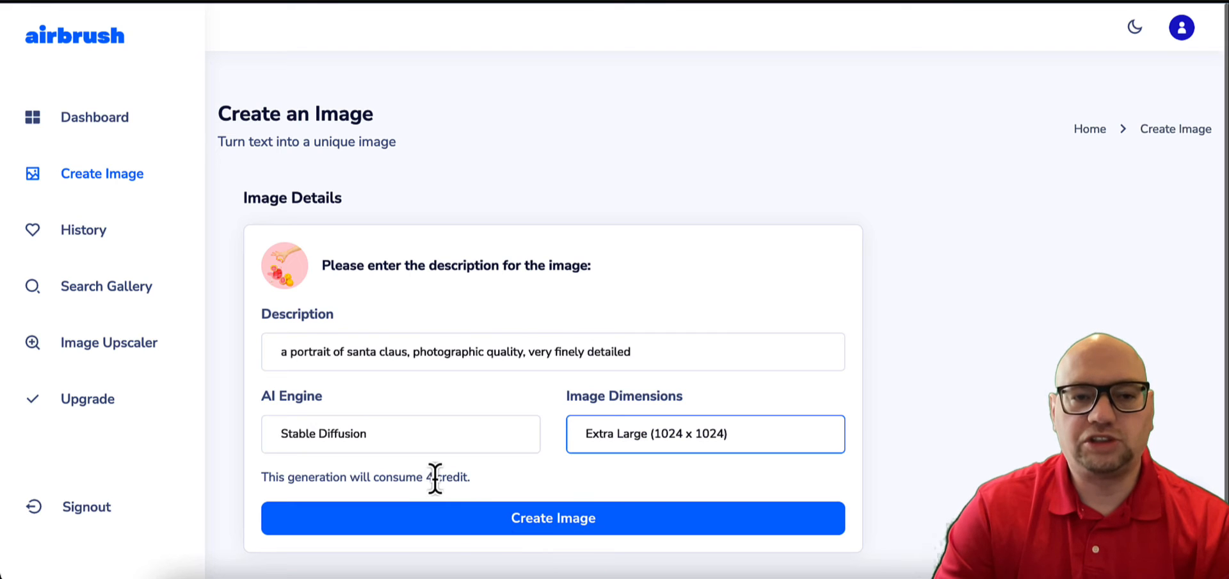
click(637, 434)
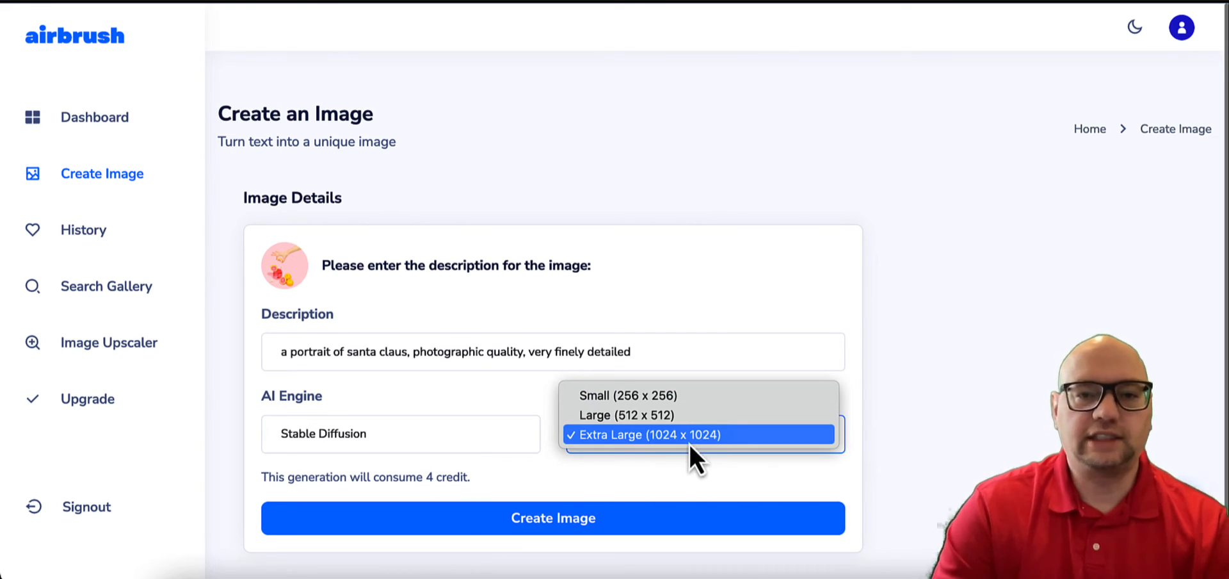
click(590, 418)
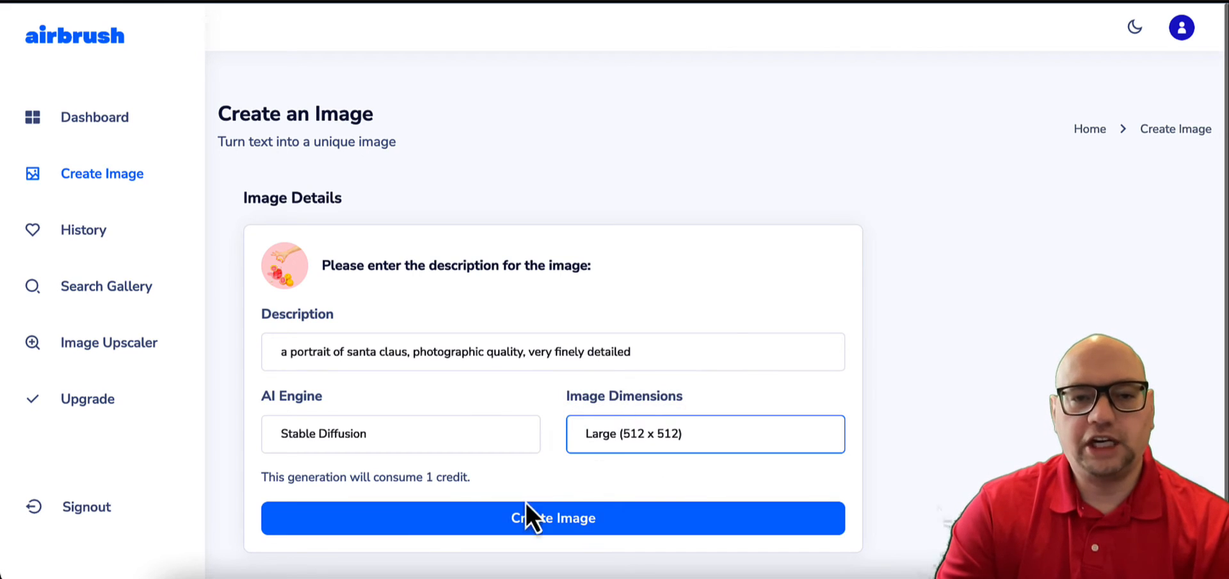
Generate the Santa Claus portrait and give it thumbs-up feedback
click(562, 523)
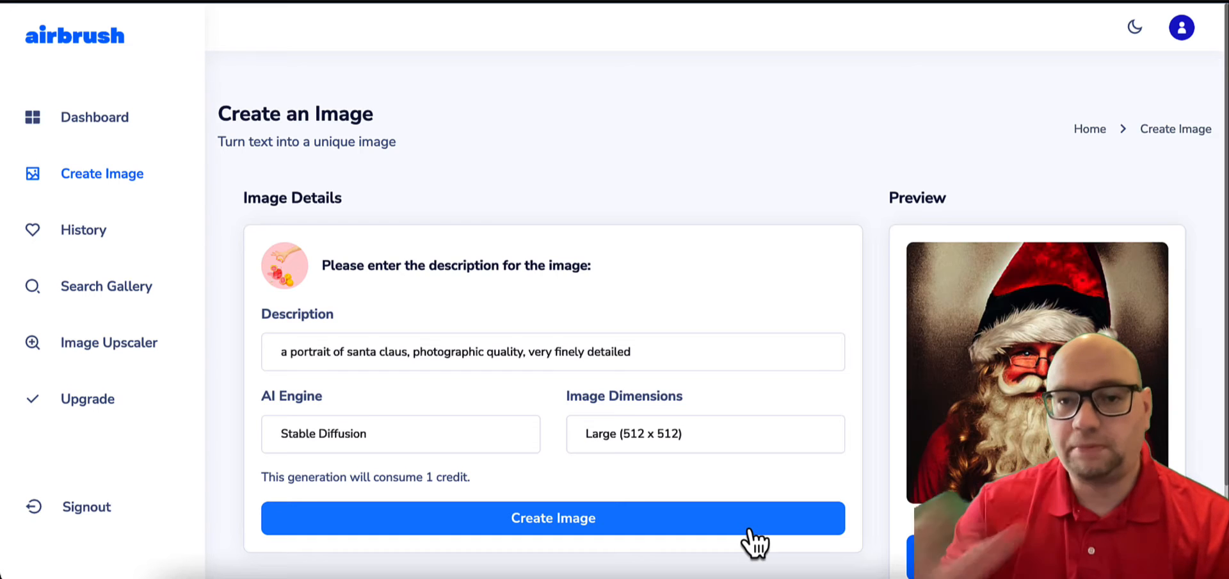
scroll(1028, 302, down, 1)
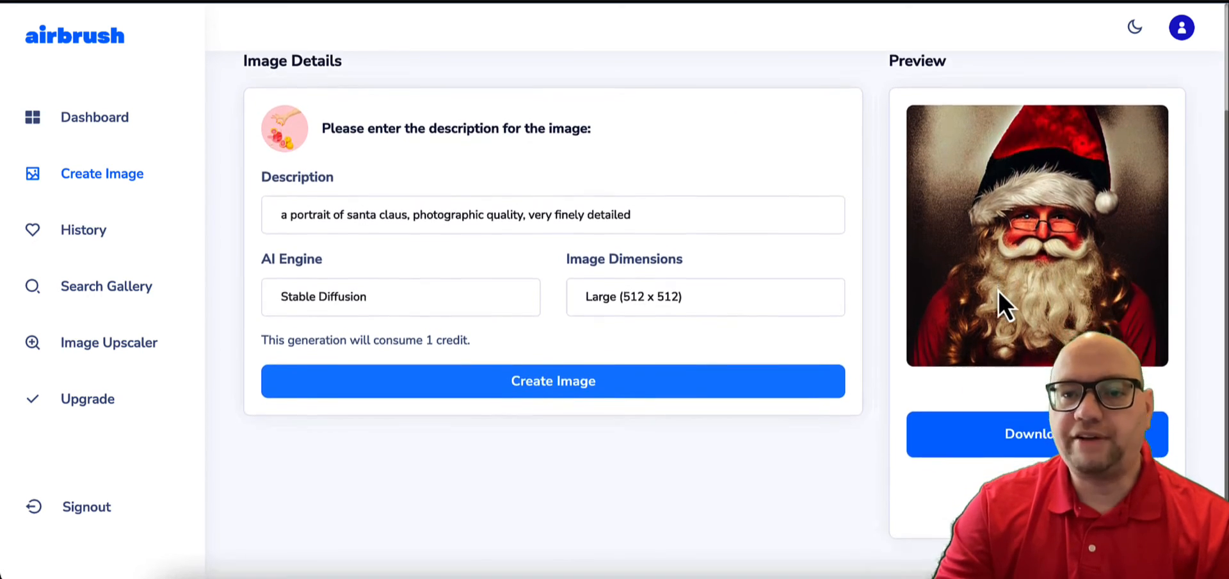
scroll(996, 302, up, 2)
scroll(923, 392, down, 2)
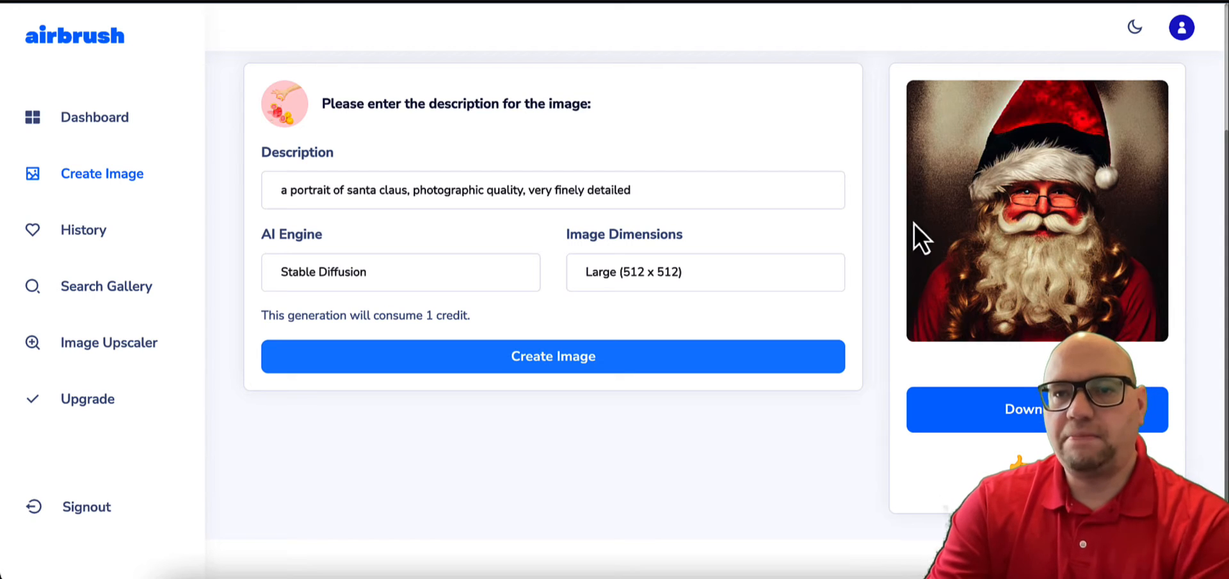
click(1016, 463)
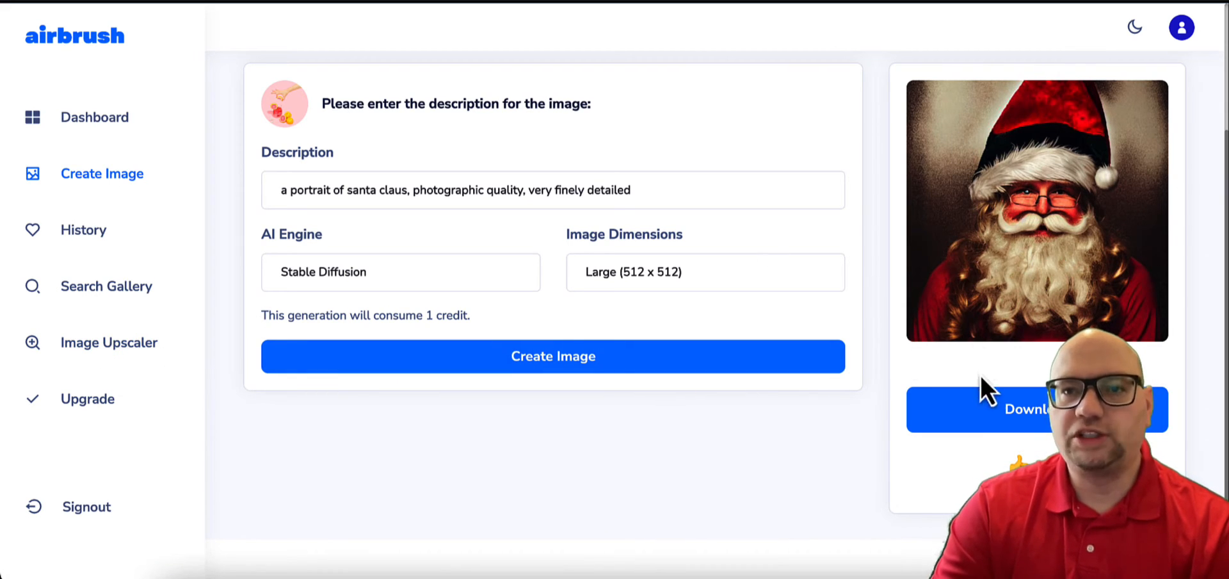
scroll(1094, 224, up, 1)
Copy the generated Santa image's web address and go to the Image Upscaler
right_click(1015, 219)
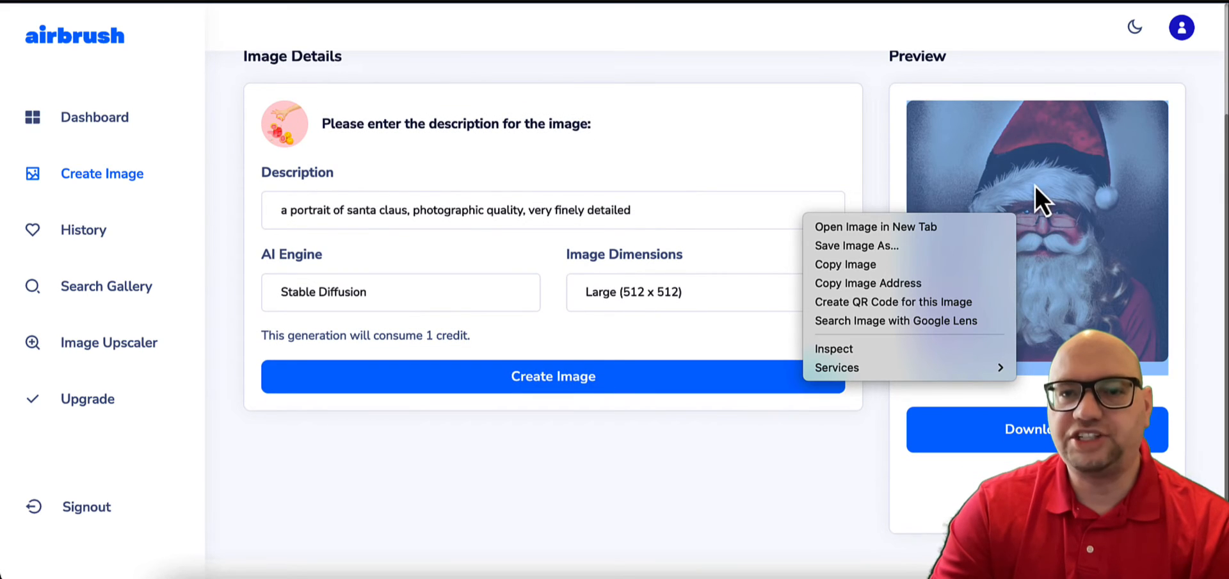
click(909, 286)
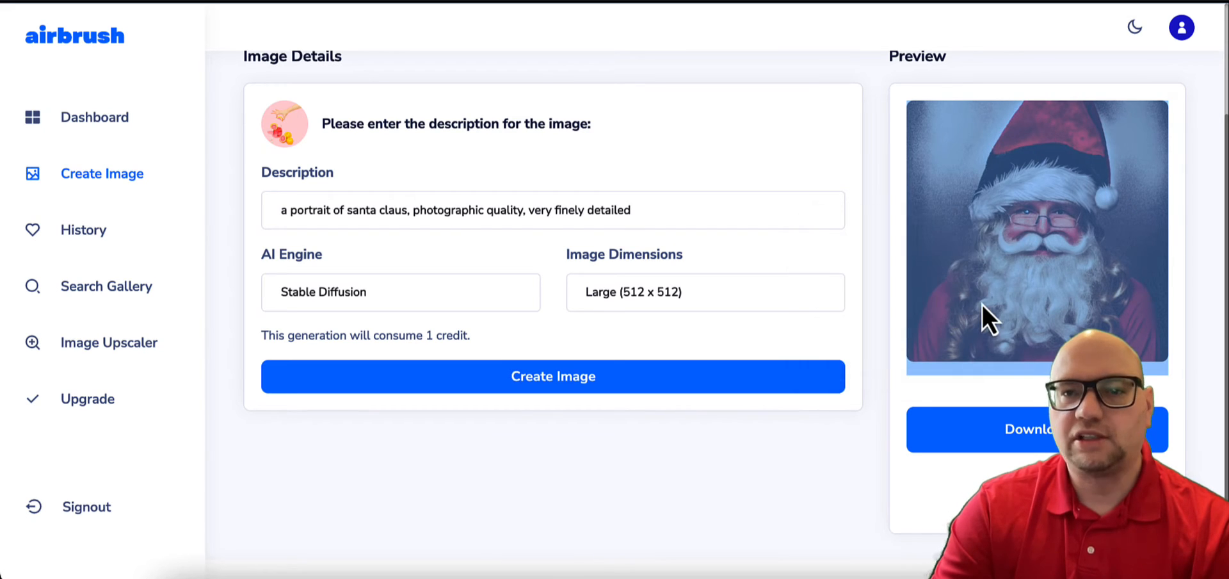
click(144, 348)
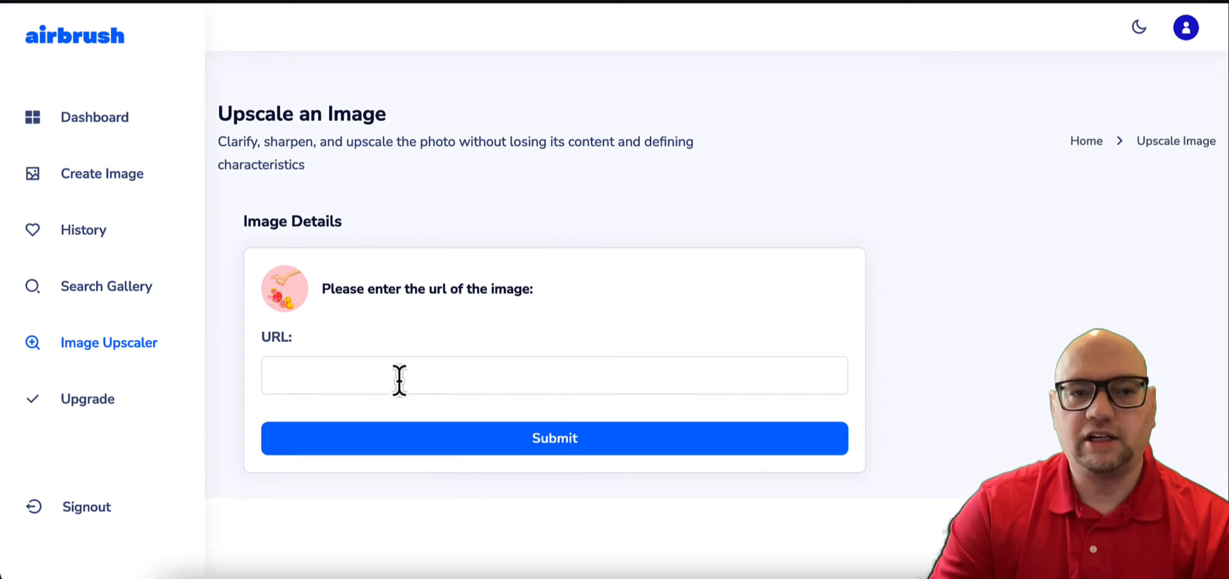
Upscale the Santa portrait from its pasted image URL
click(398, 377)
right_click(398, 377)
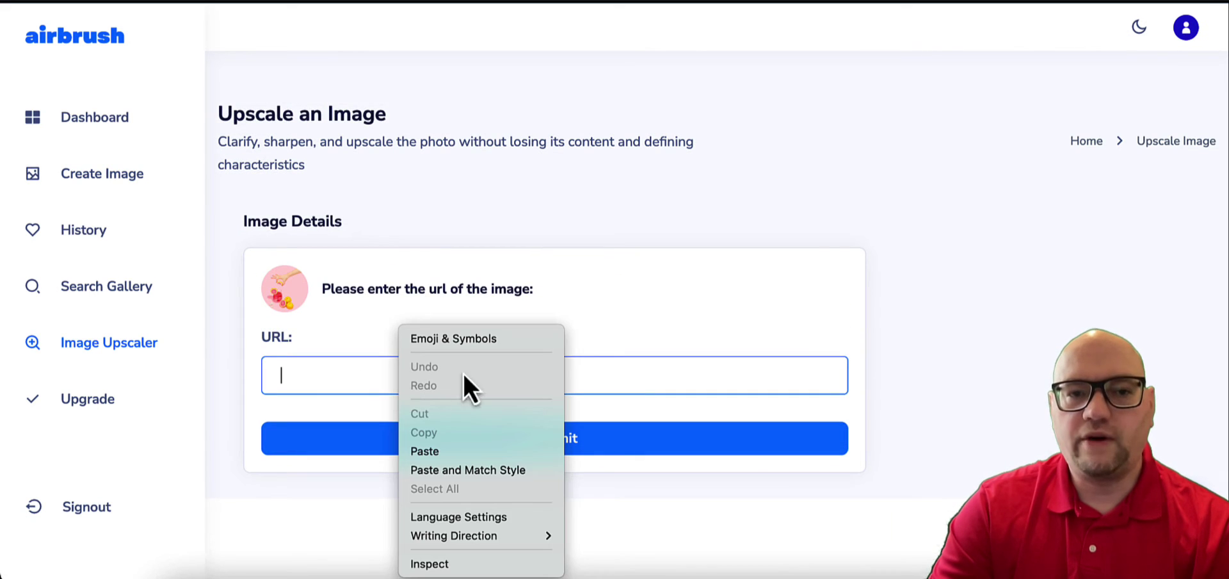
click(463, 454)
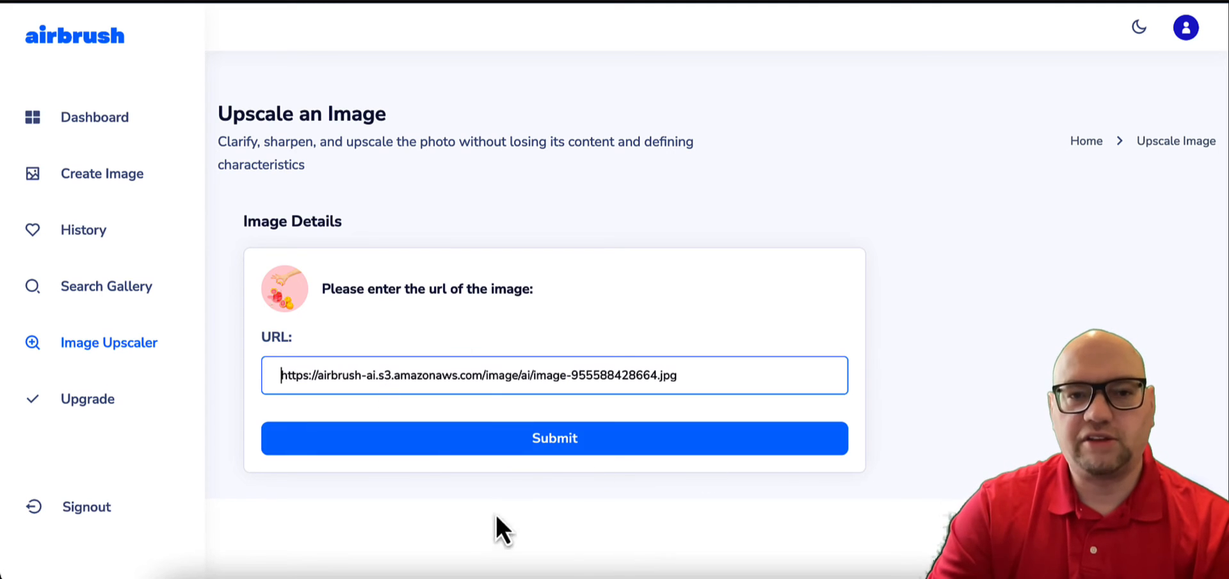
click(550, 462)
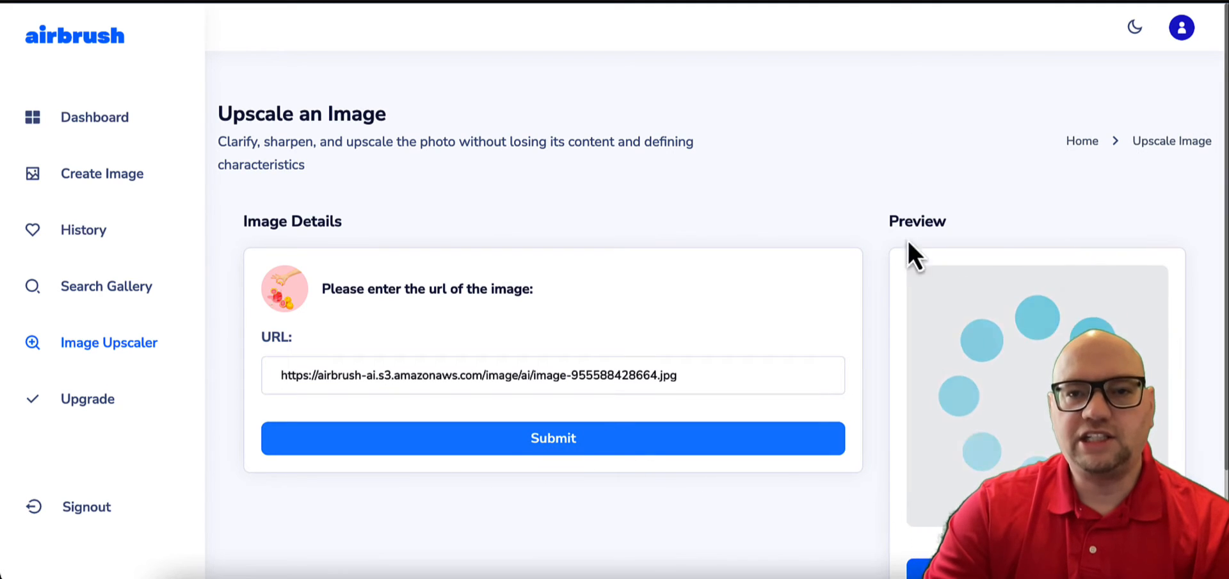
scroll(445, 237, down, 2)
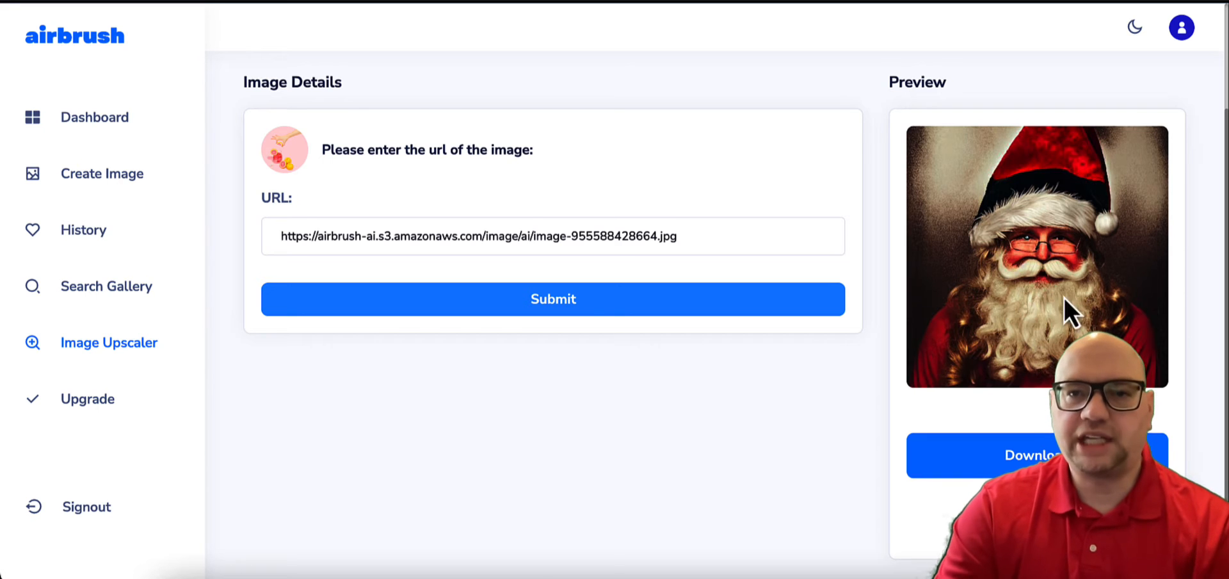
scroll(1003, 254, up, 3)
scroll(1001, 255, down, 2)
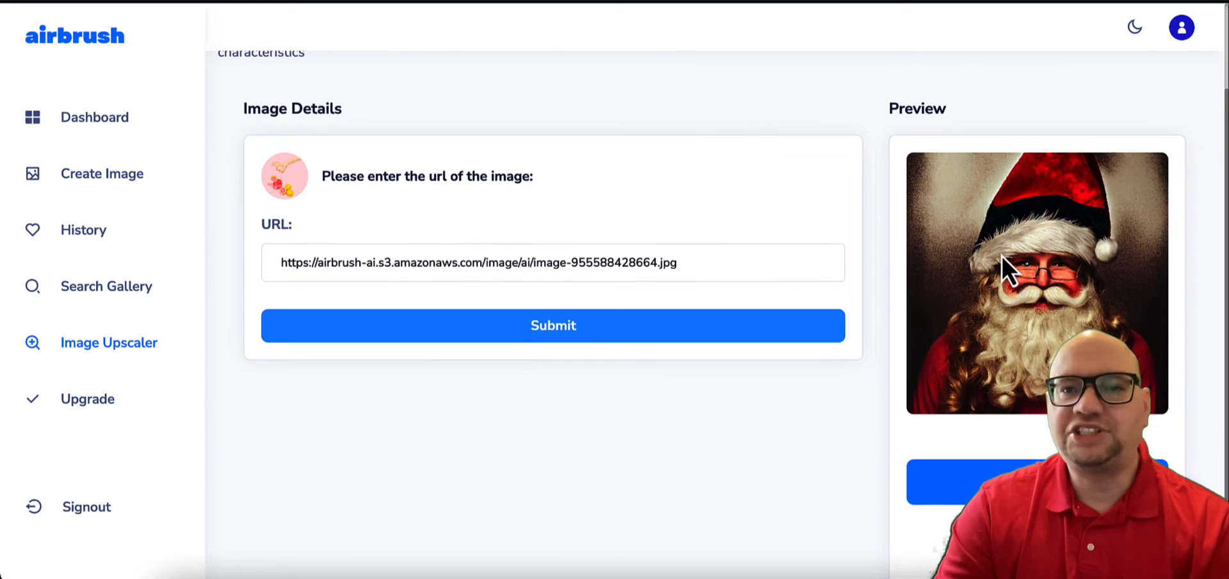
scroll(1002, 255, down, 2)
scroll(1001, 259, up, 1)
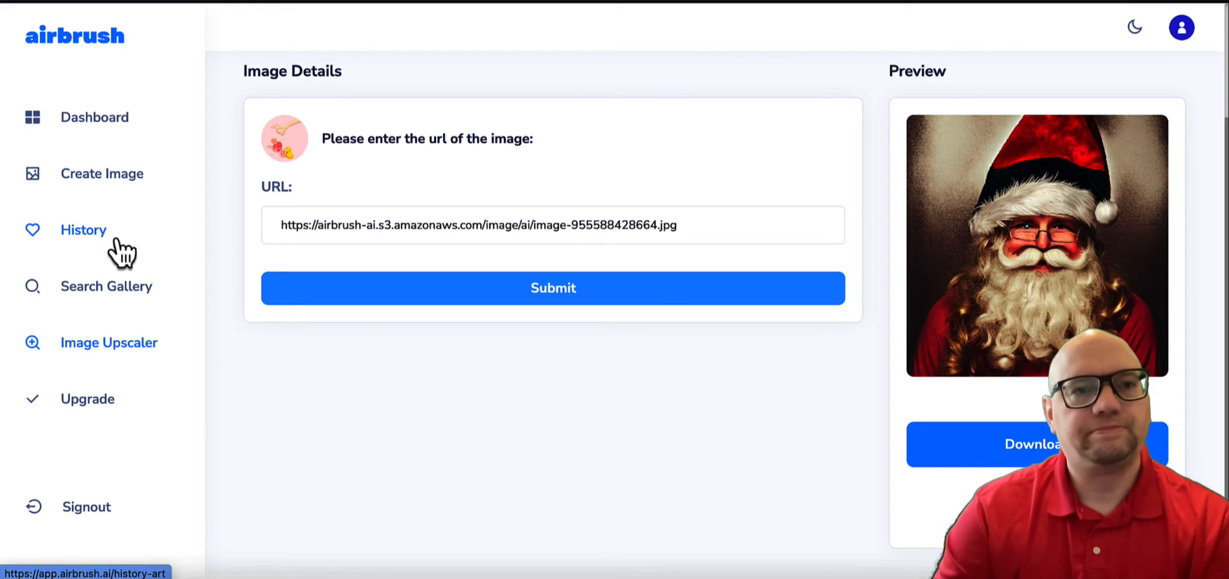
Describe a quiet Christmas cottage in the woods, finely detailed, photographic quality, in a new image form
click(100, 183)
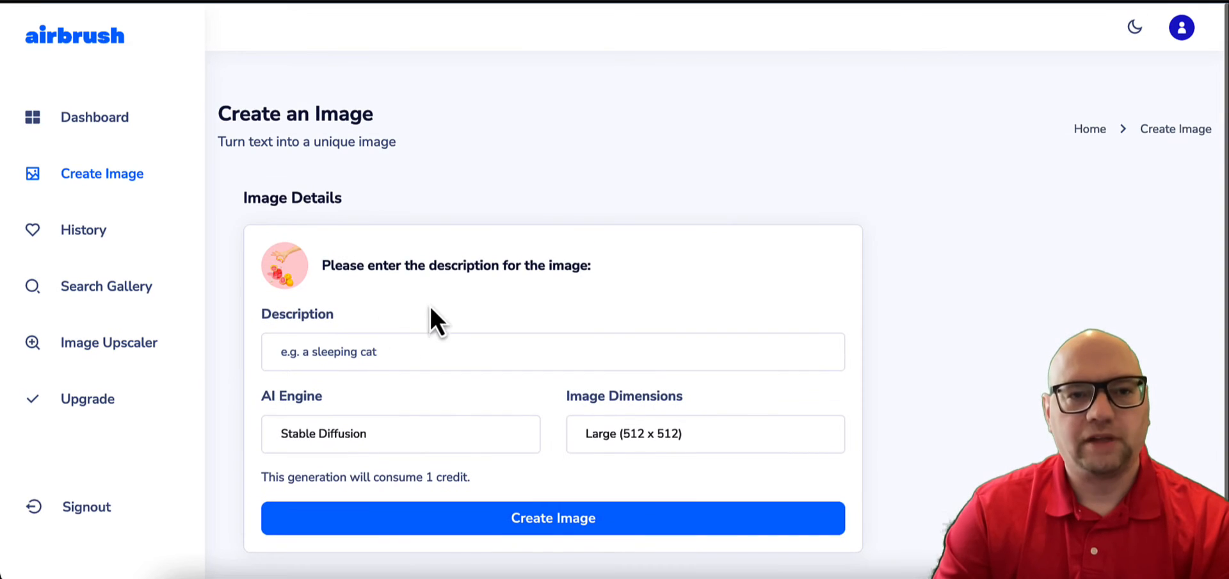
click(384, 352)
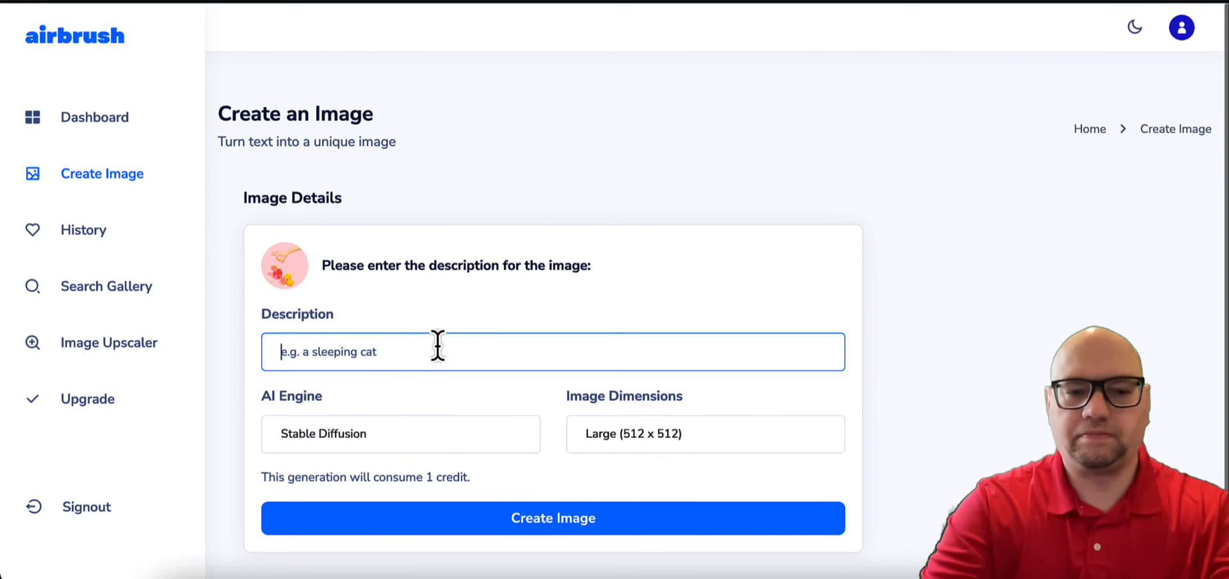
text(a c)
text(et co)
text(ttage in t)
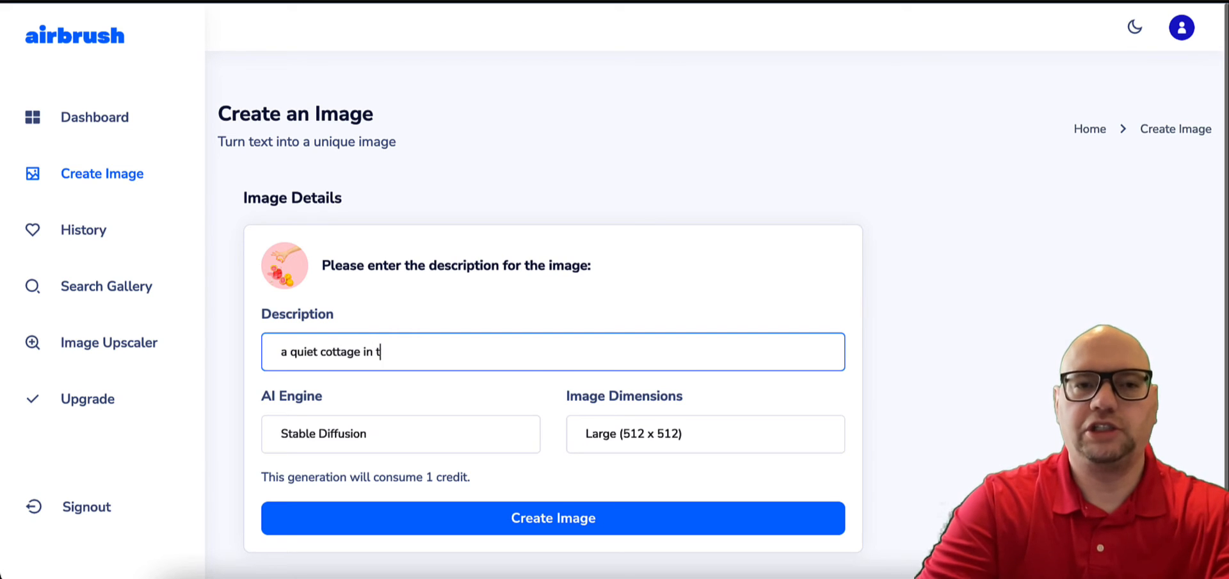
text(he)
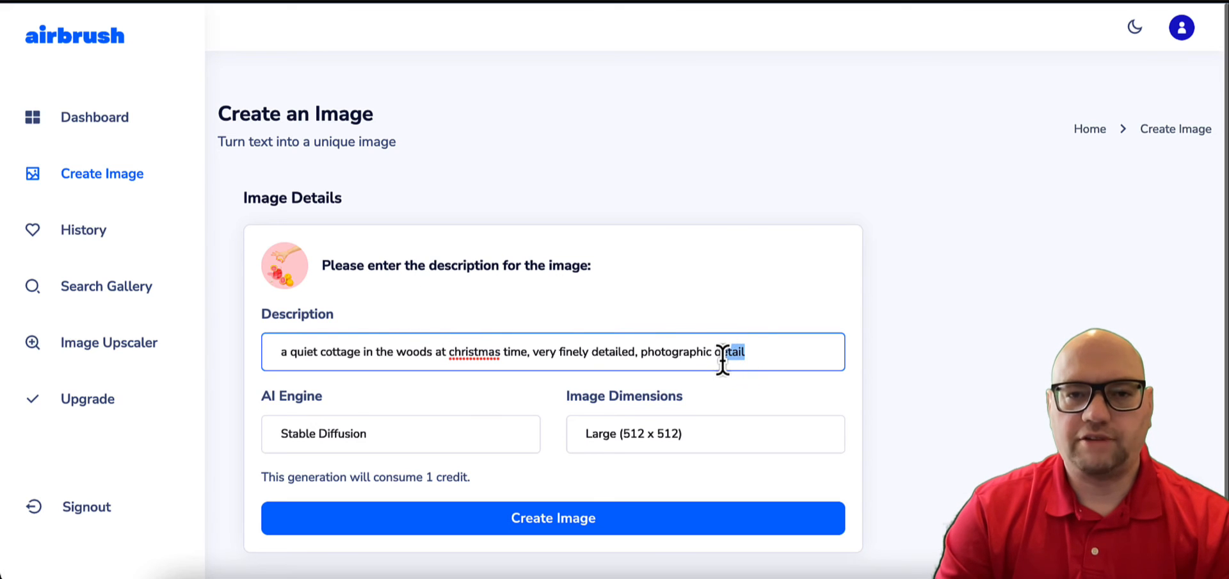
key(BackSpace)
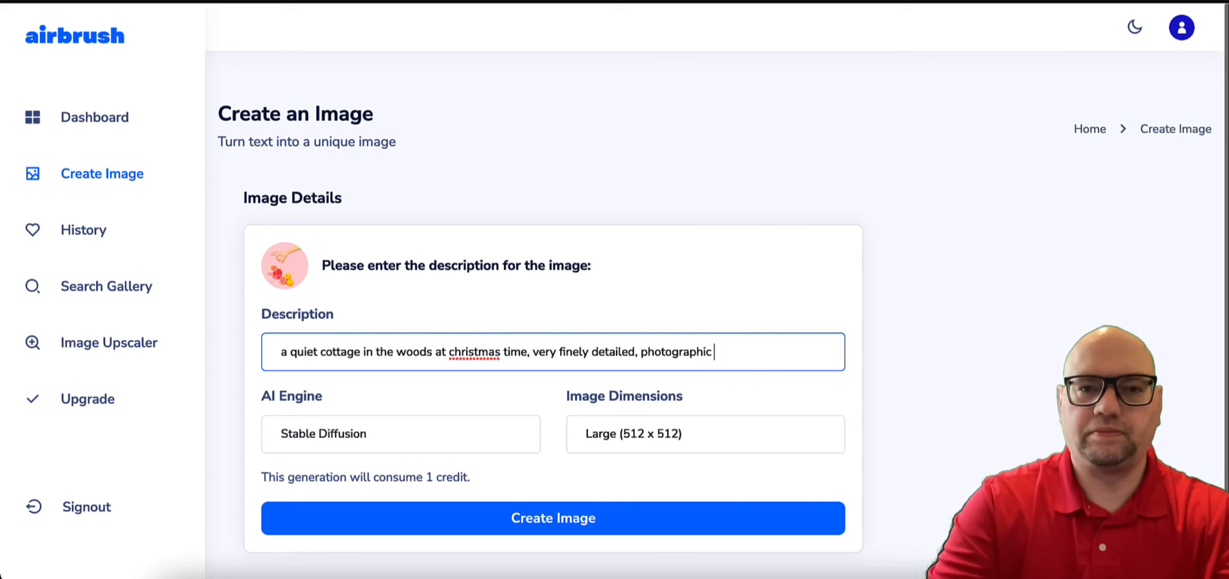
text(quality)
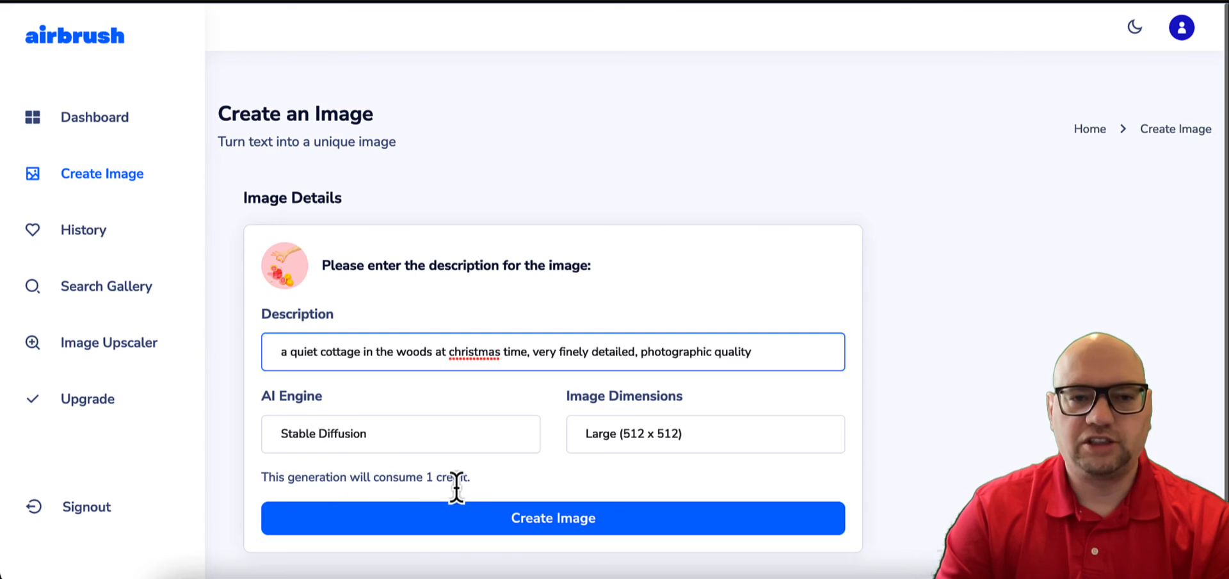
Generate the cottage image and check remaining credits in the account menu
click(553, 550)
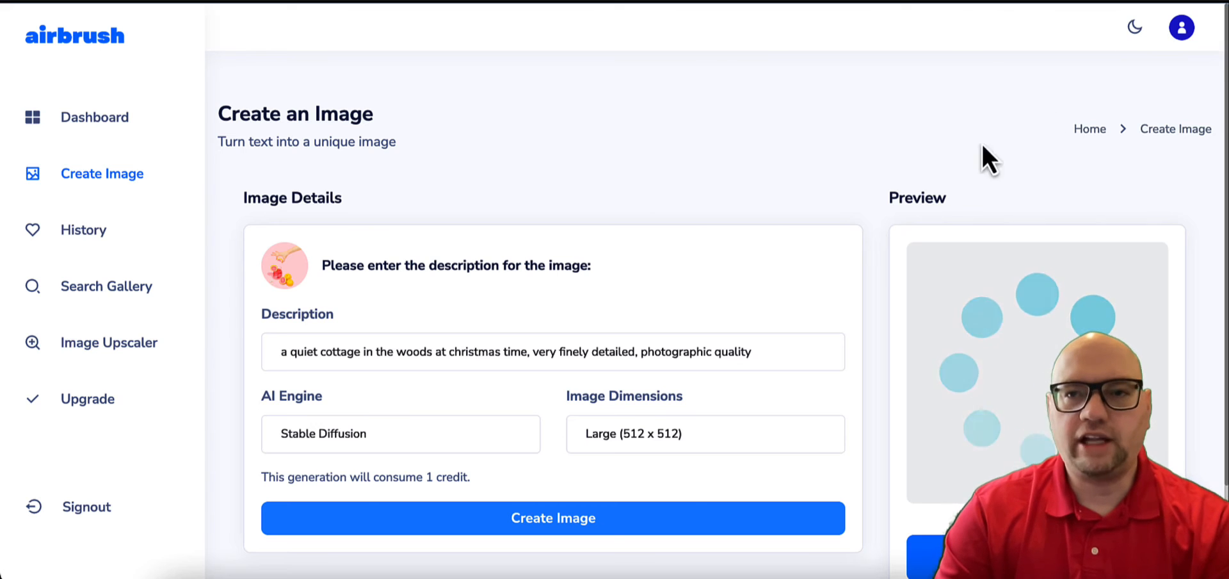
click(1183, 41)
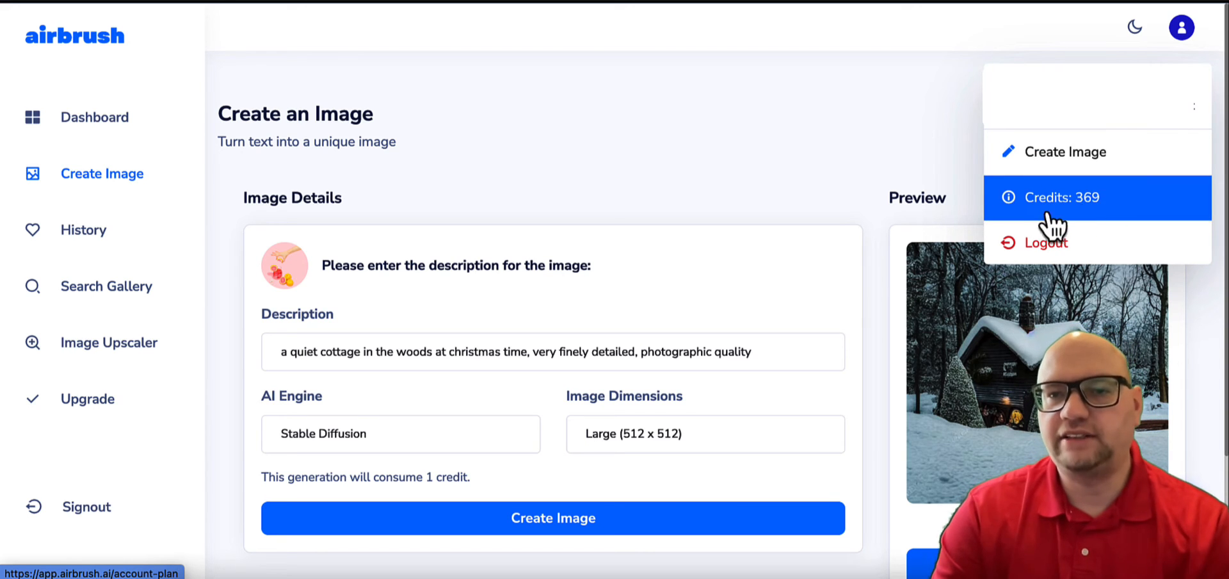
click(901, 133)
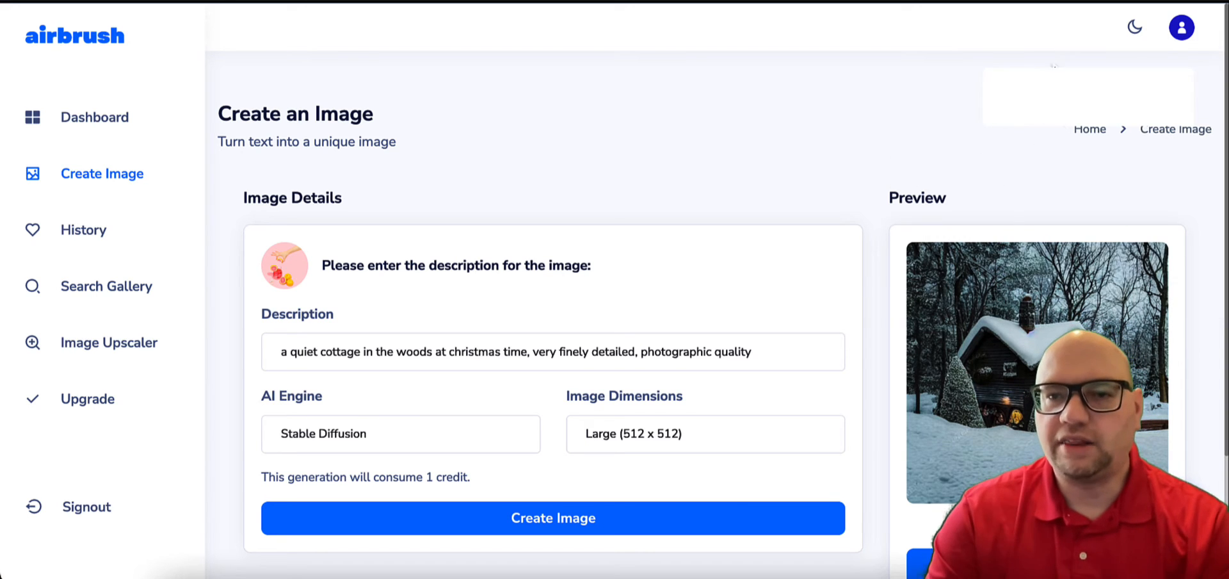
scroll(1053, 102, down, 1)
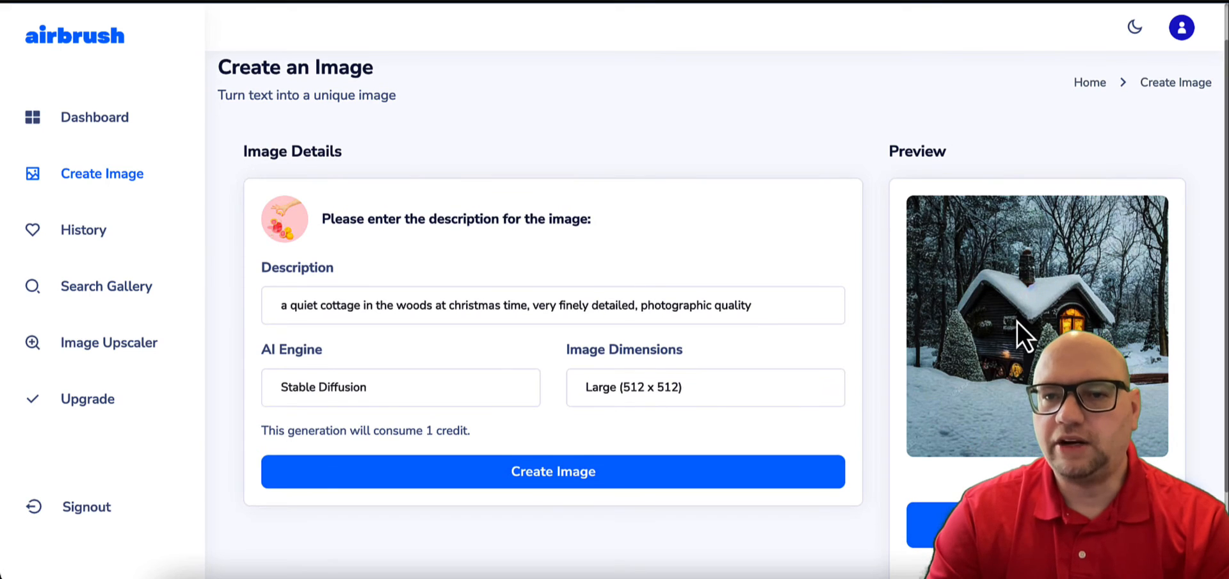
View the snowy cottage image enlarged, then return to the form
click(1001, 329)
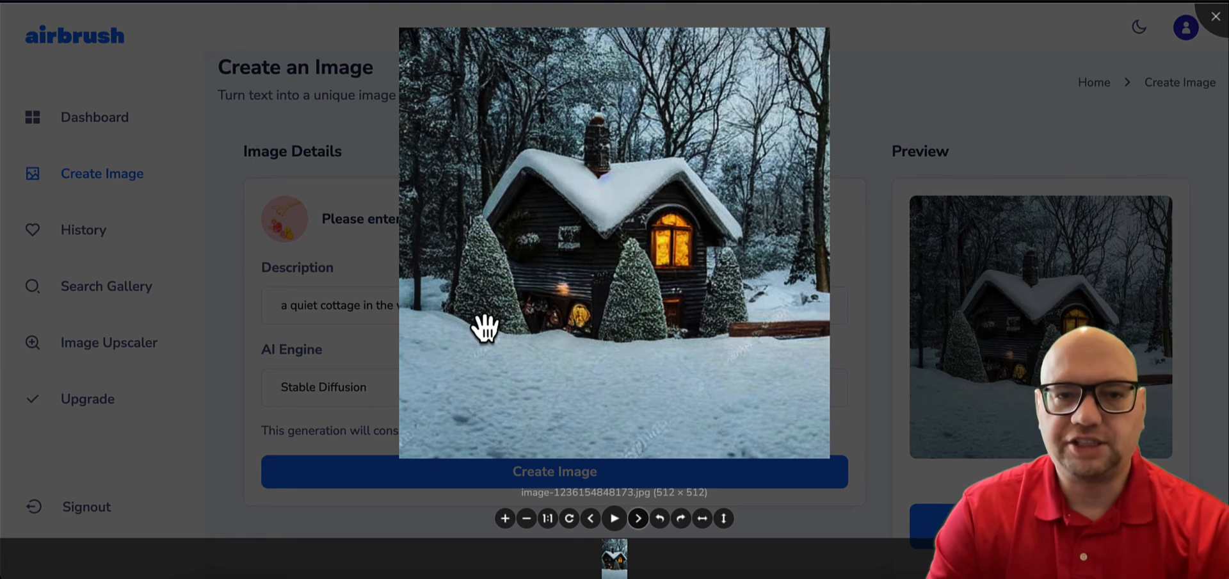
click(951, 109)
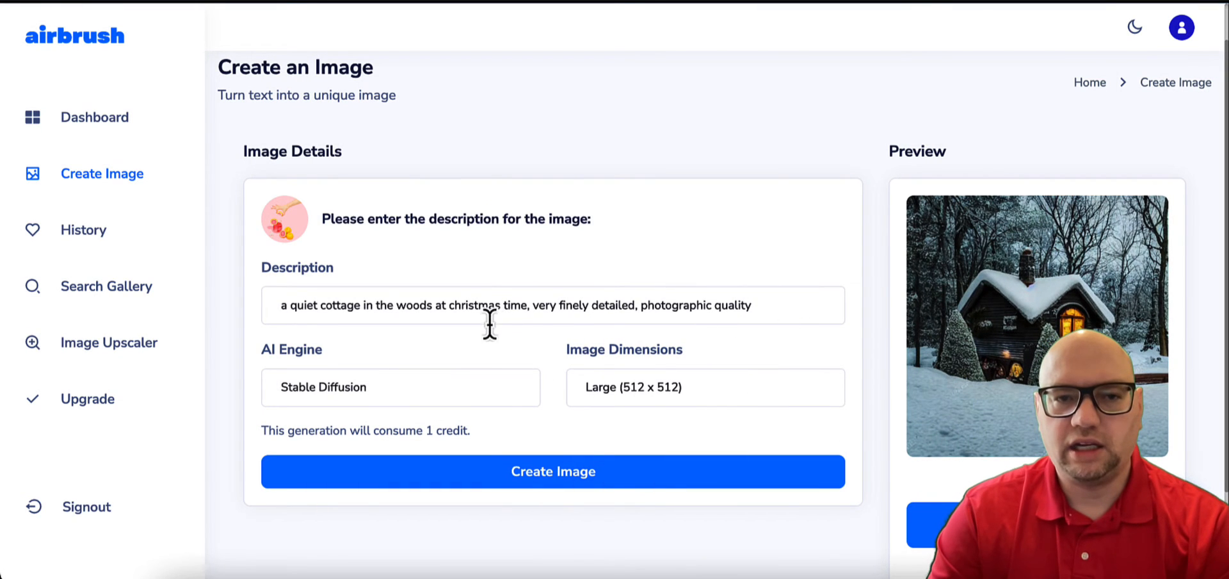
Change the subject to 'a grumpy cat' and generate it with Stable Diffusion
drag(528, 305, 250, 294)
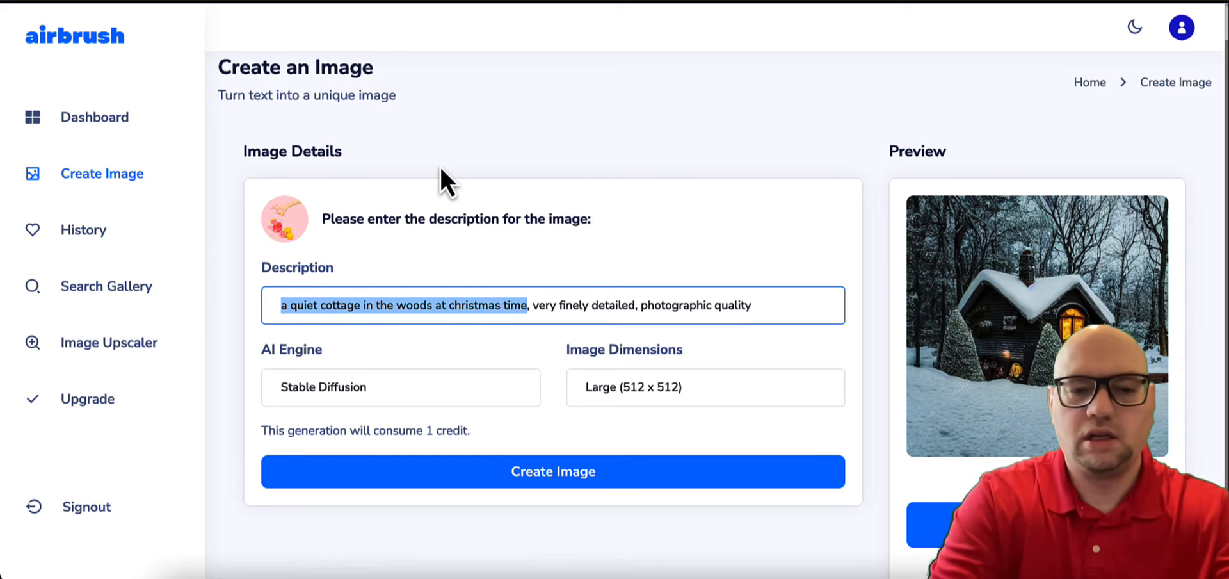
text(a grumpy cat)
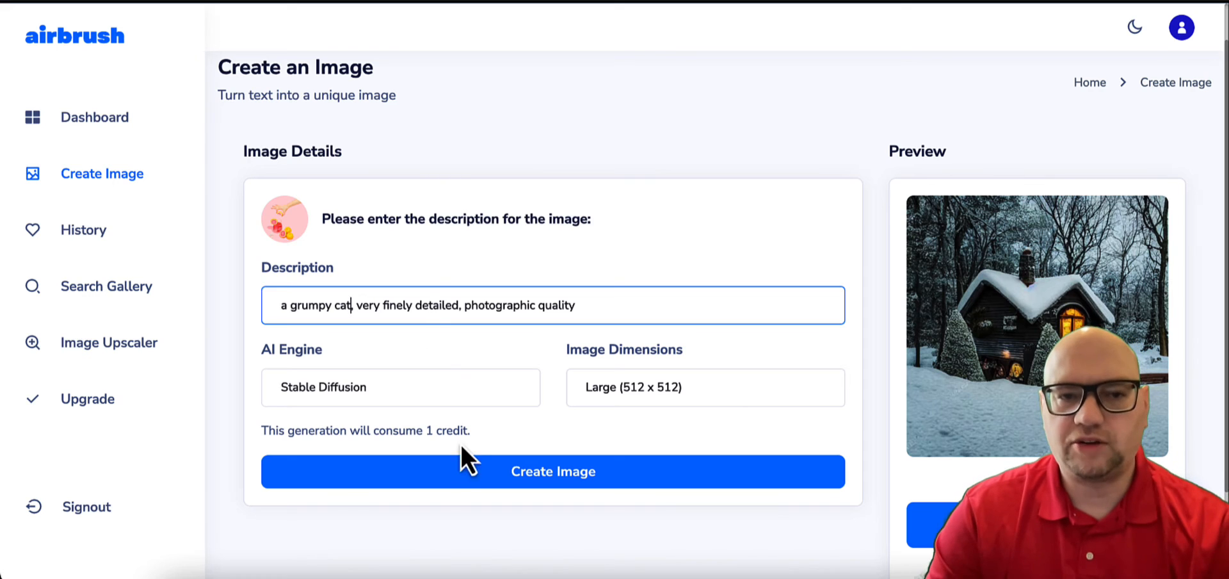
click(570, 488)
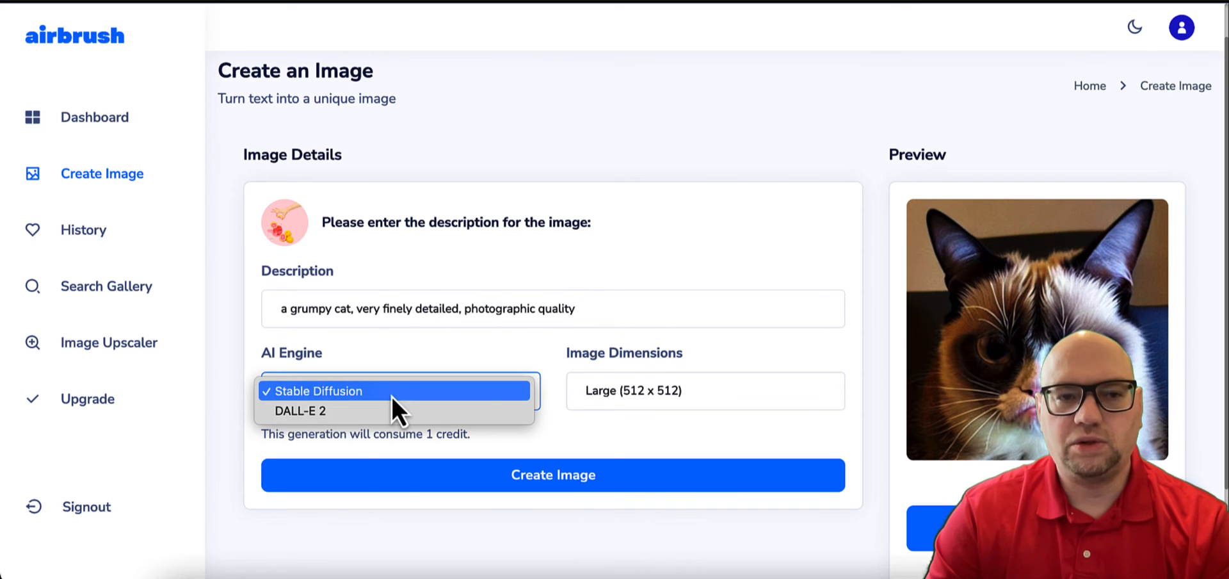
Regenerate the grumpy cat with the DALL-E 2 engine at 9 credits
click(340, 416)
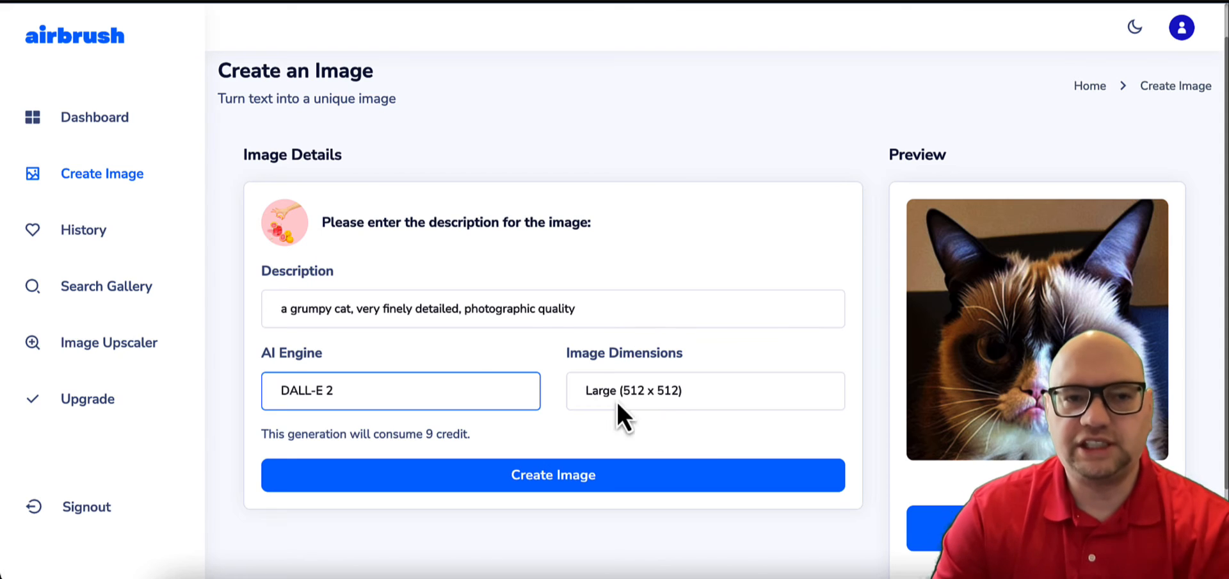
click(558, 495)
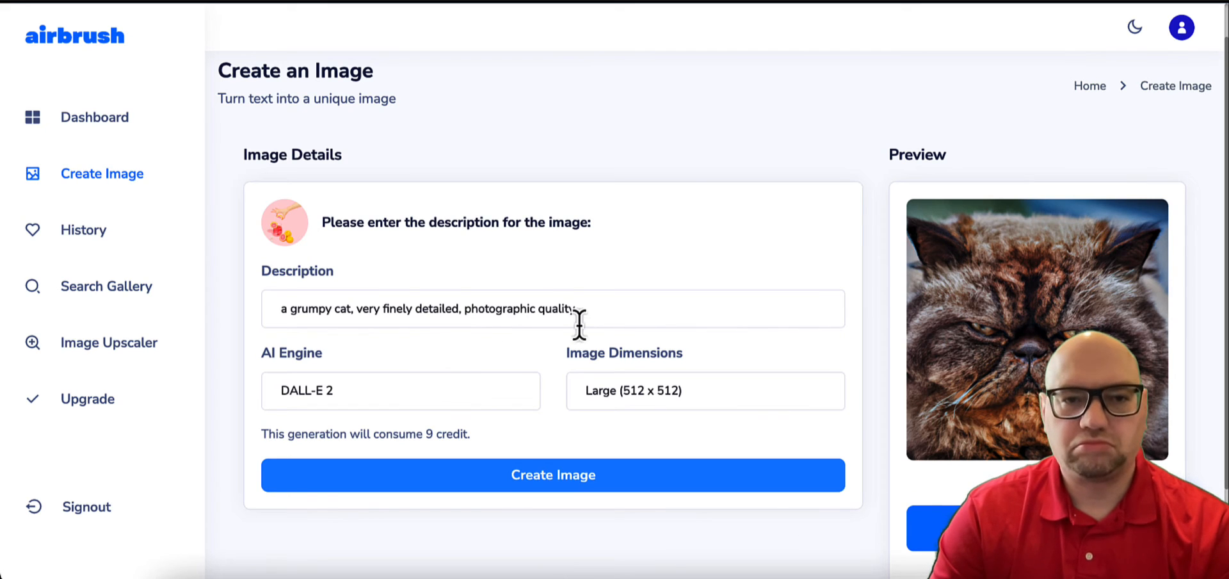
Change the subject to 'a portrait of santa claus' and generate it with DALL-E 2
drag(352, 312, 237, 315)
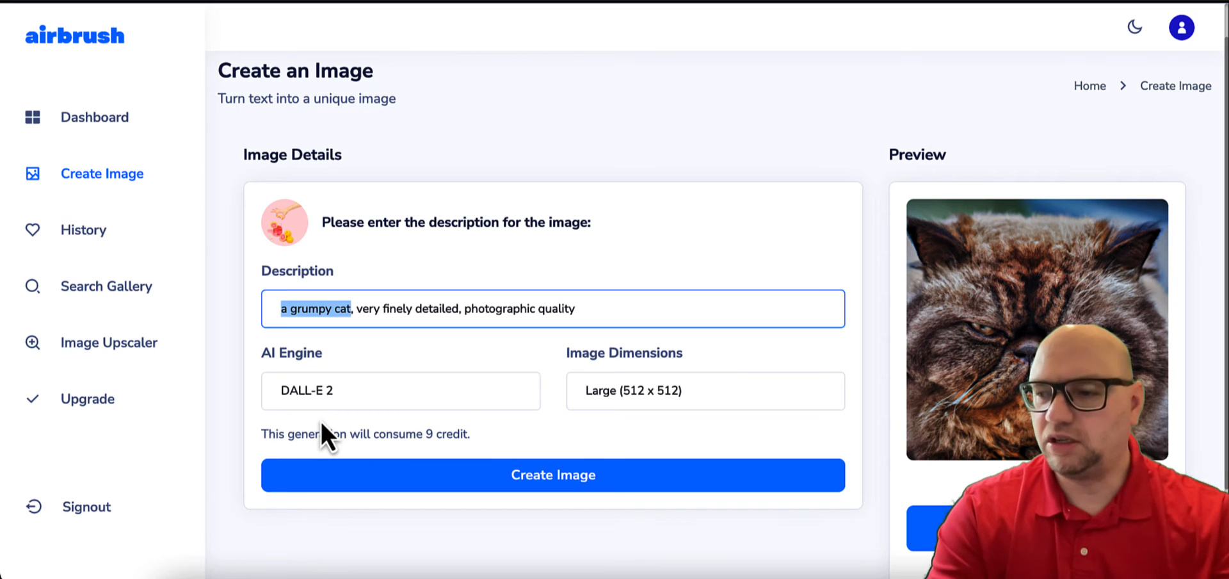
text(a portrait of )
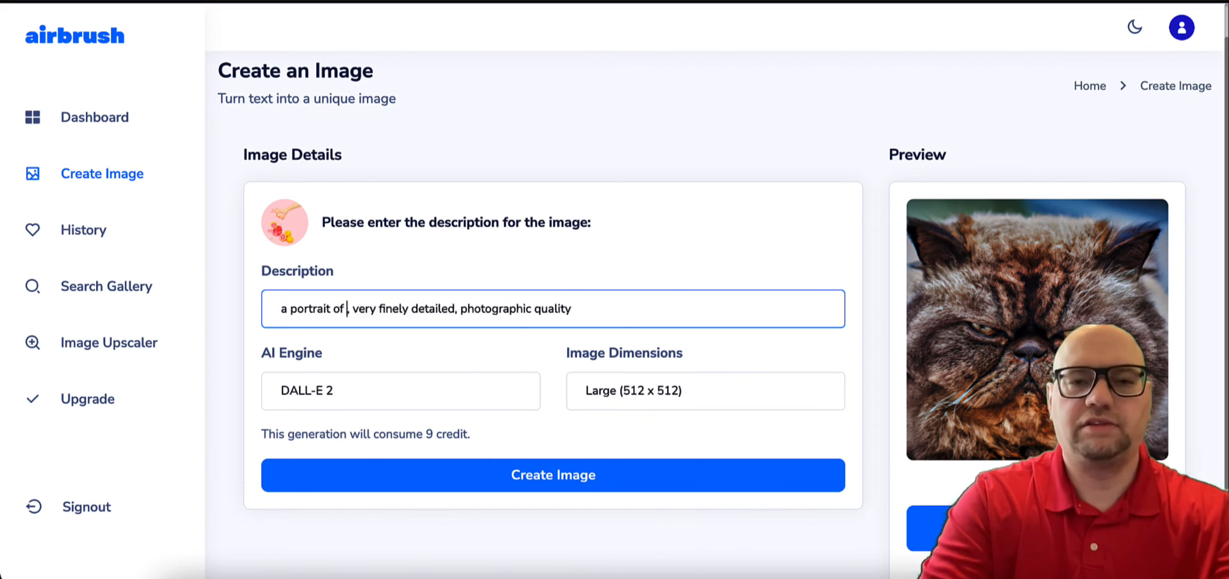
text(santa claus)
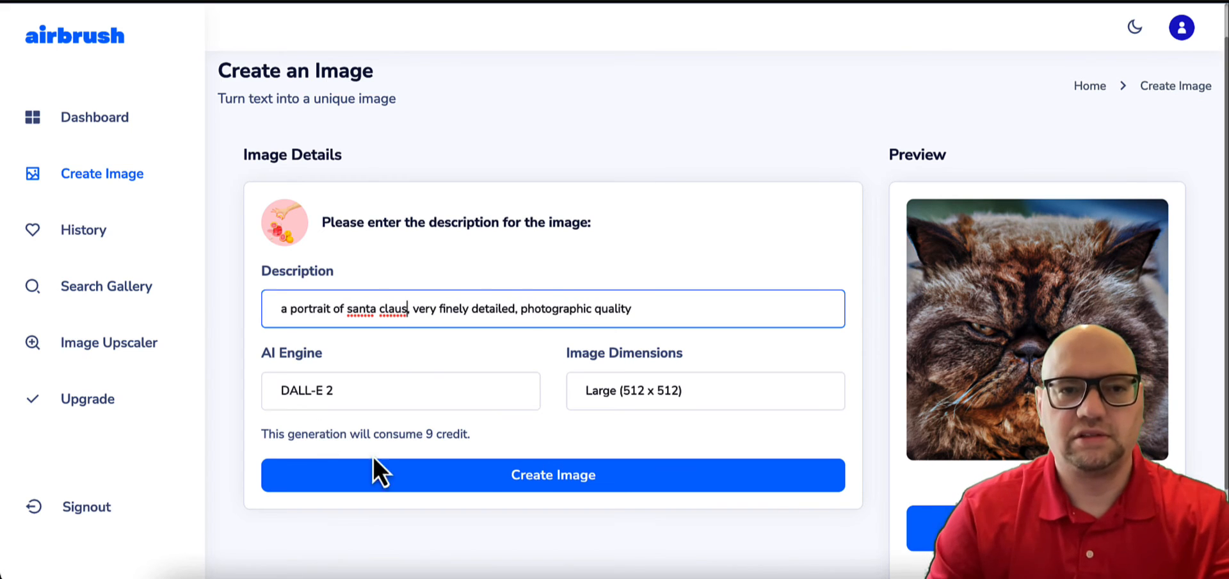
click(568, 480)
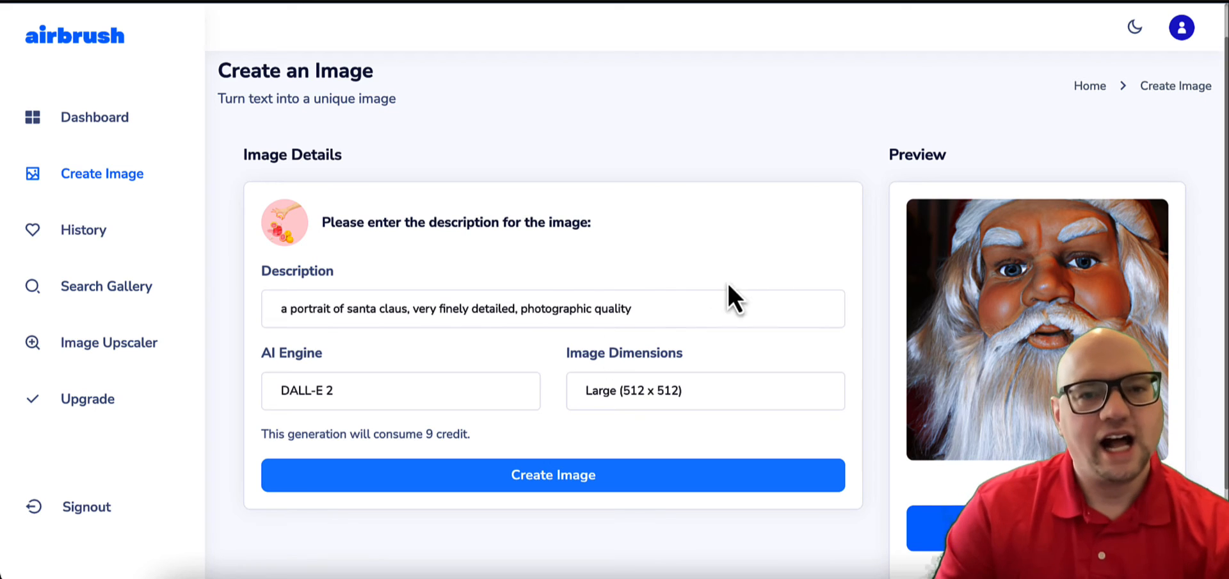
scroll(480, 375, down, 1)
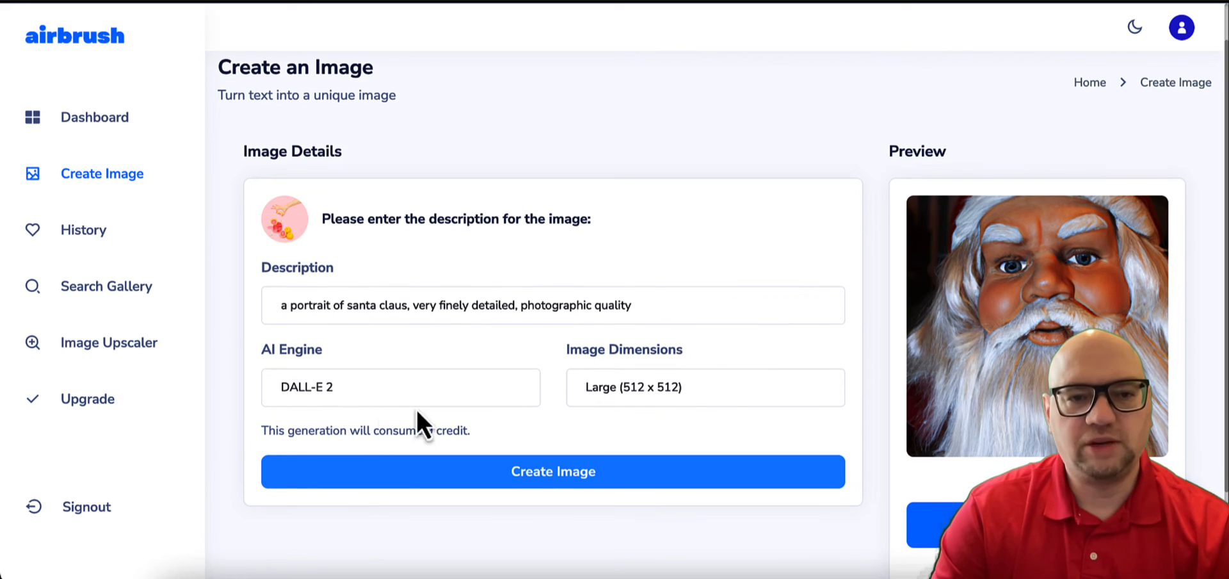
Replace the description with 'a logo for a car wash' and generate two logo variations
triple_click(722, 298)
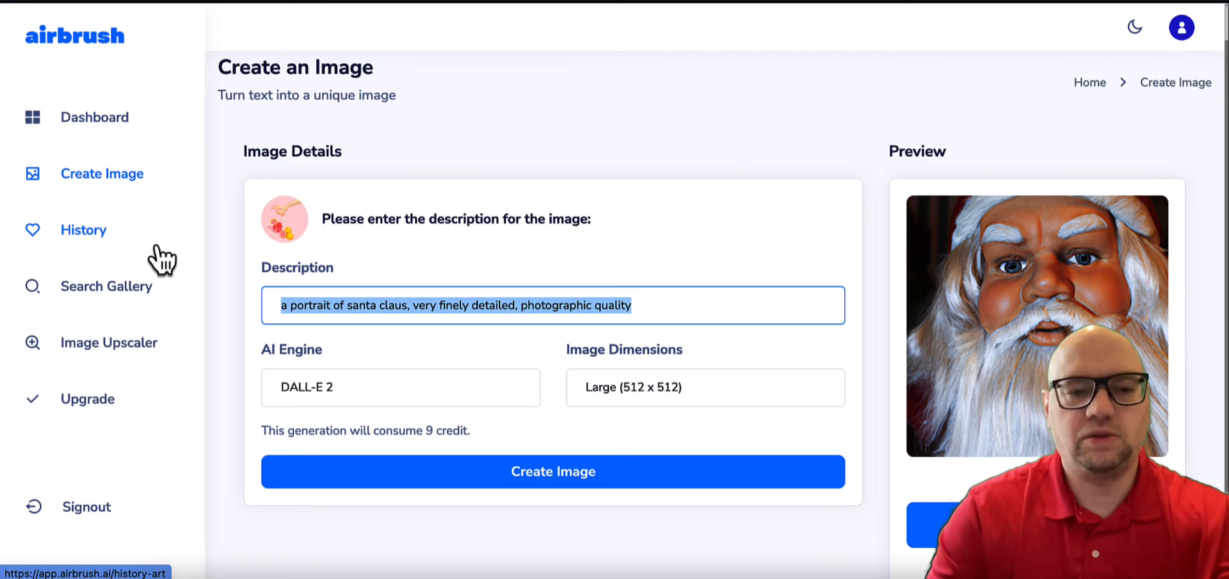
text(a logo for a )
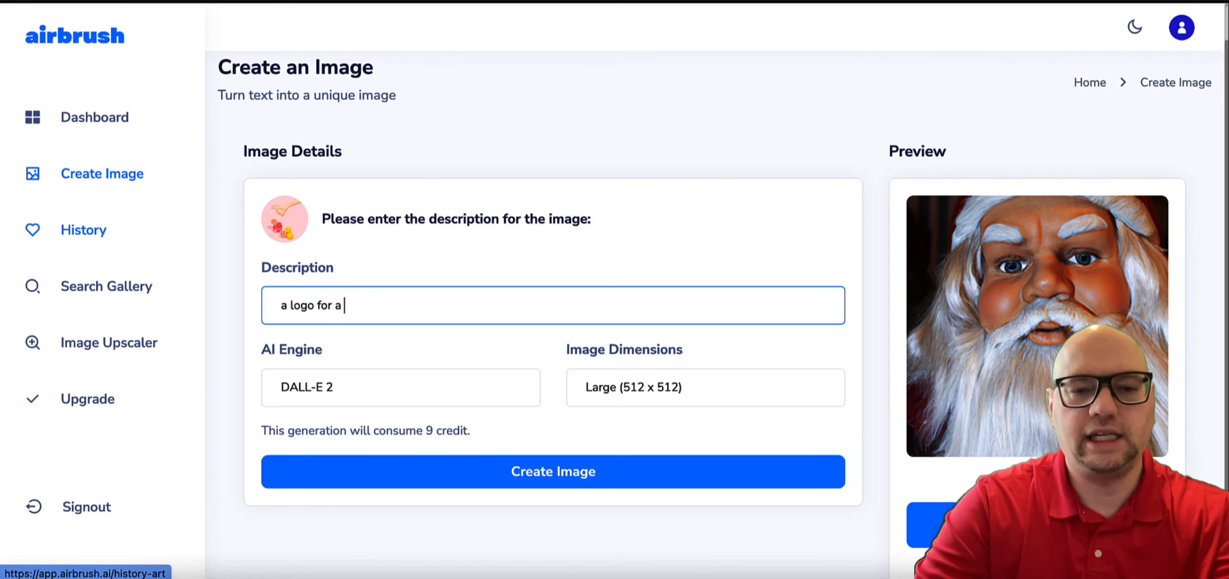
text(car wash)
click(556, 473)
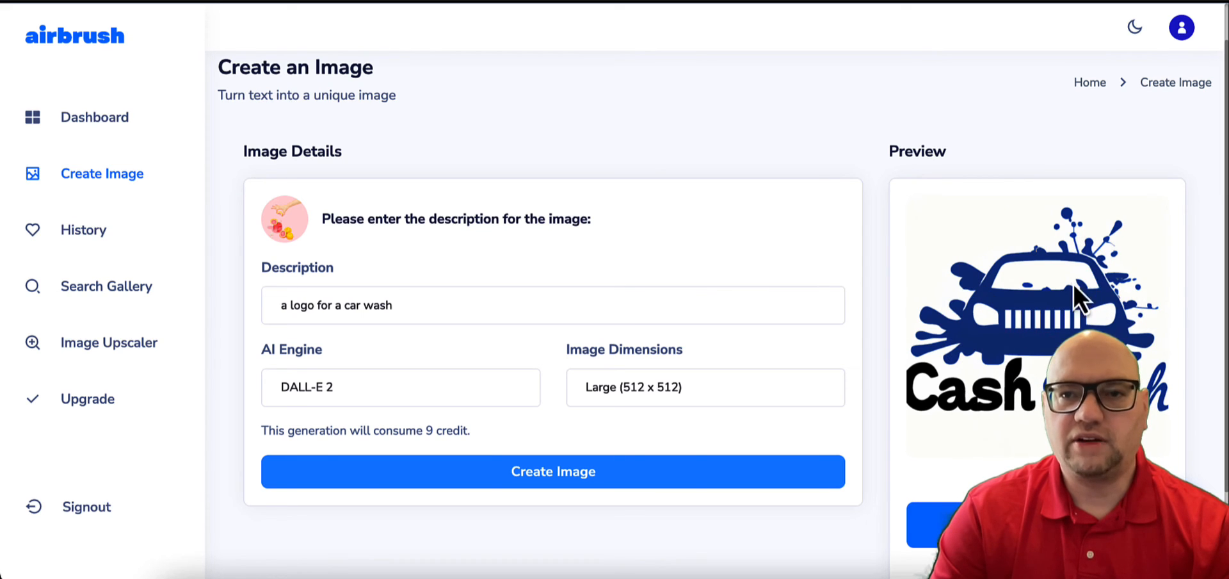
click(566, 476)
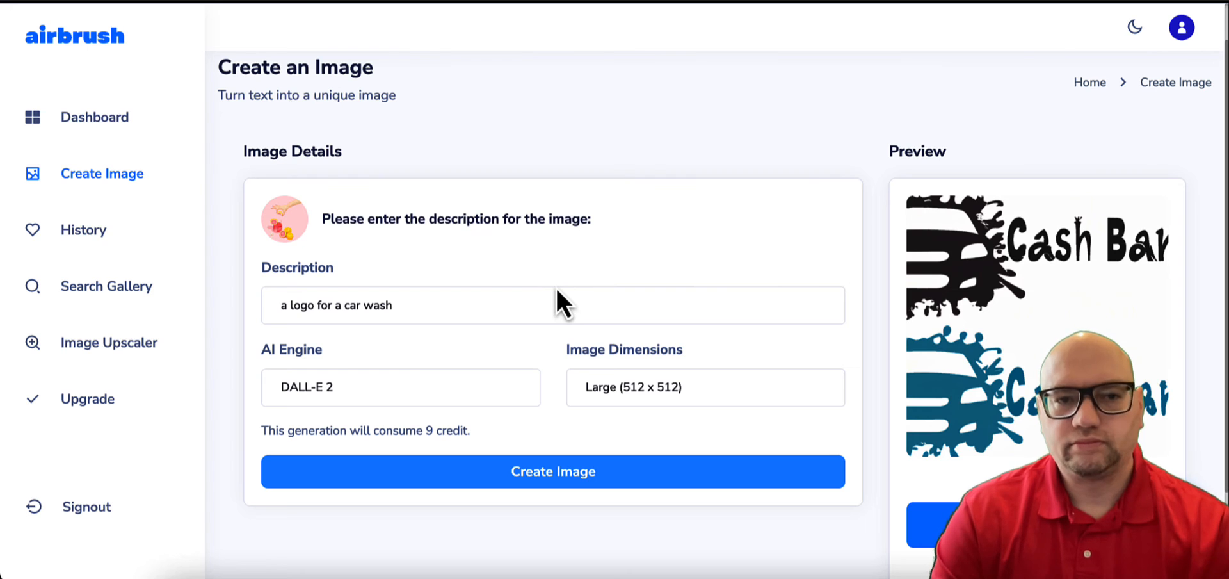
Append ', colorful' to the car wash logo description, fix the stray semicolon, and regenerate
click(416, 314)
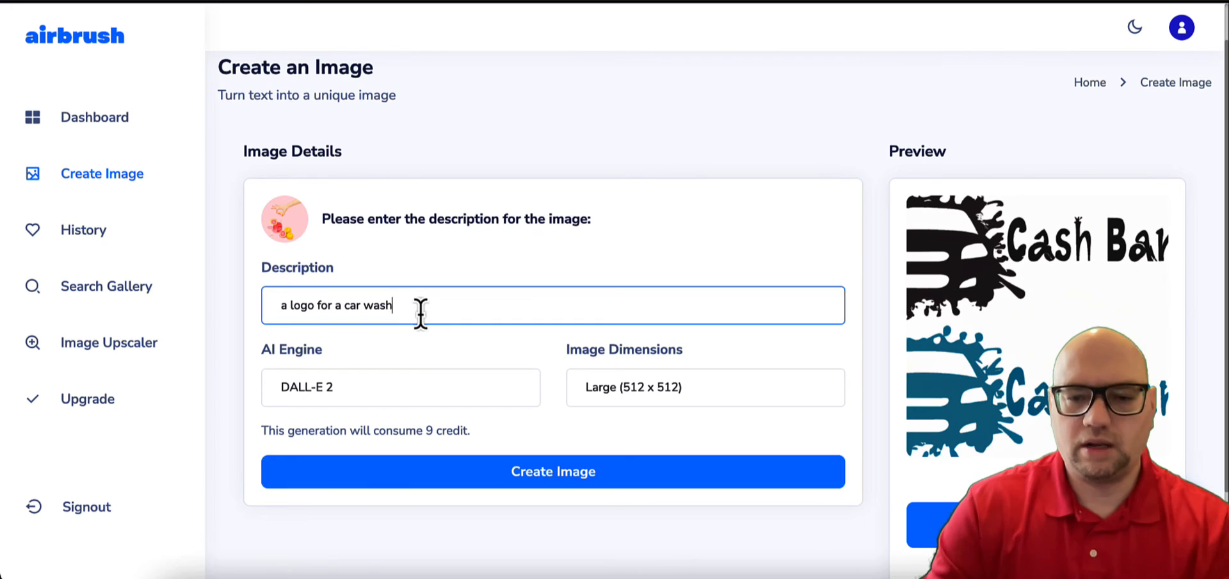
text(, colorful;)
key(BackSpace)
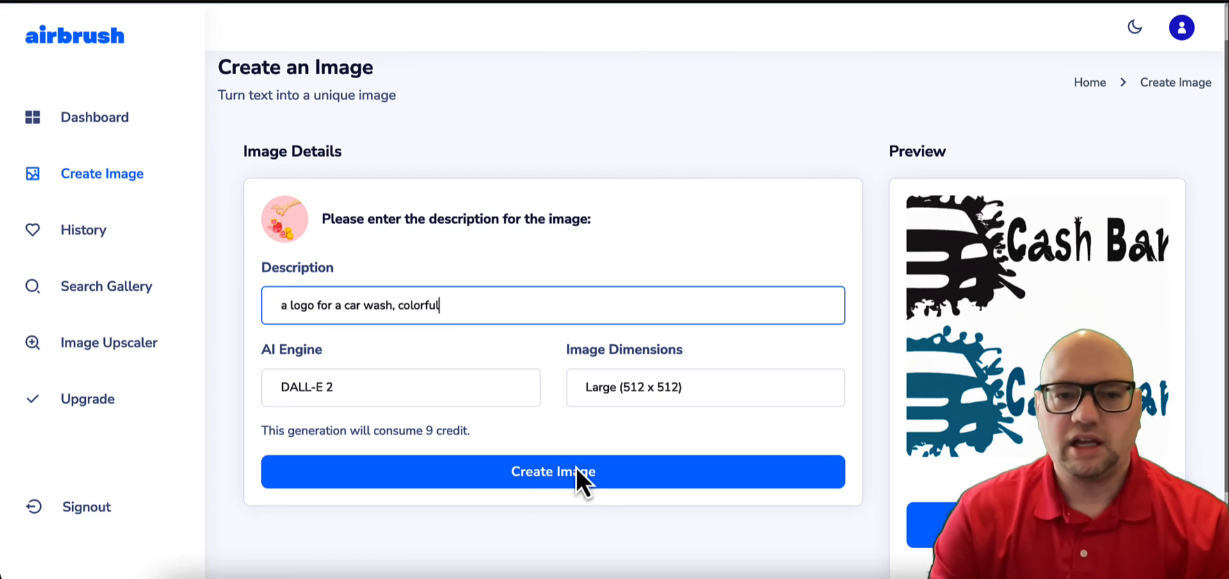
click(568, 482)
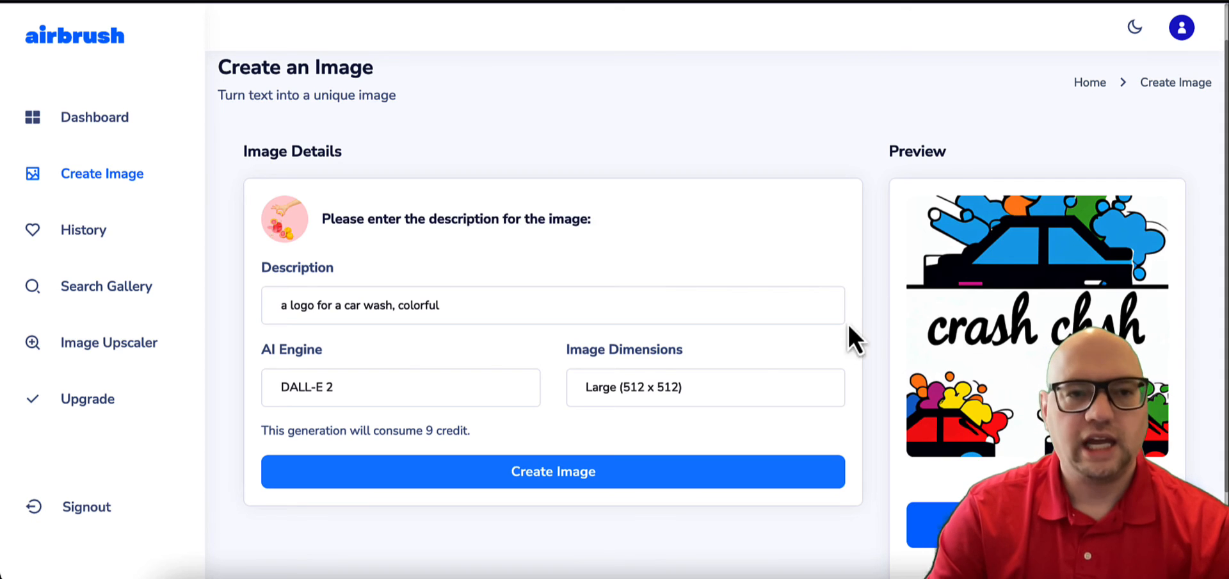
Switch the engine to Stable Diffusion and generate a teddy bear on a rocking chair
click(399, 388)
click(431, 368)
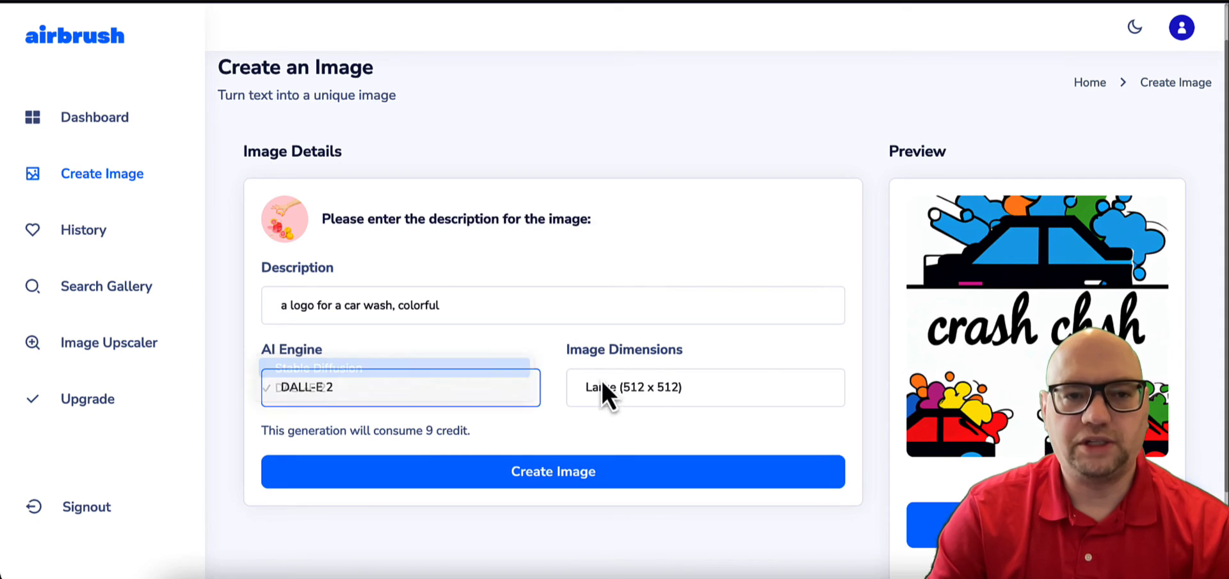
triple_click(476, 306)
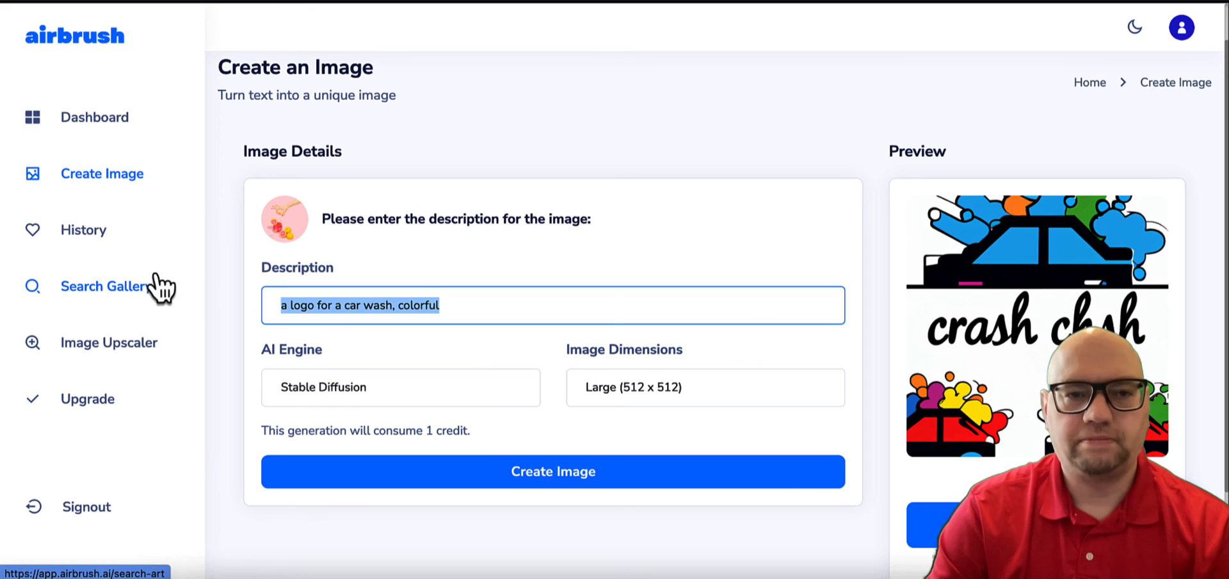
text(a teddy)
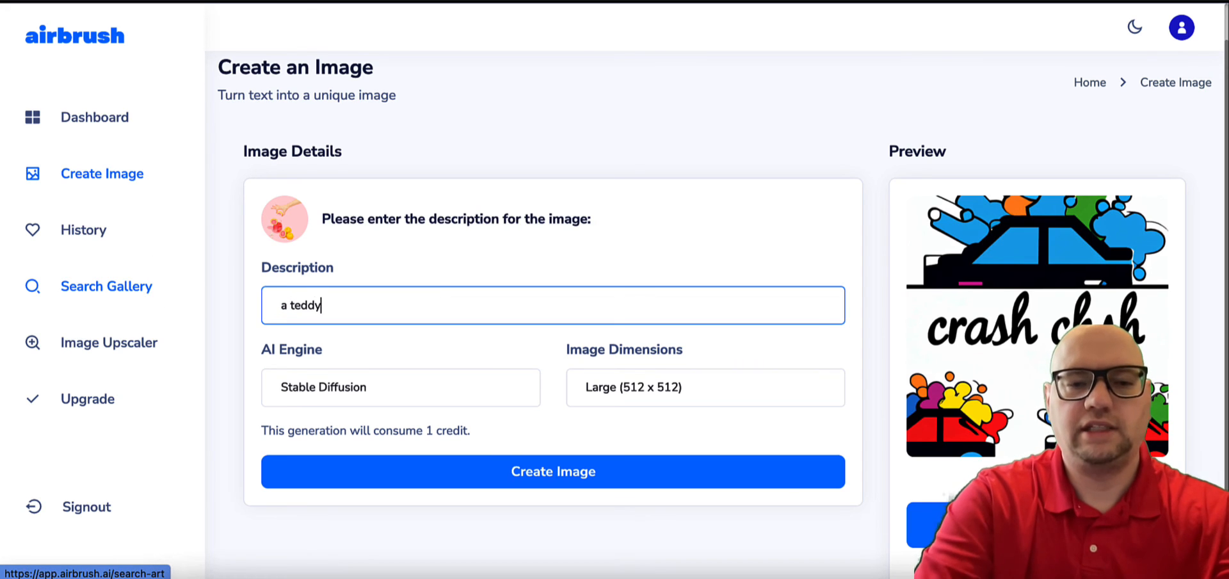
text( bear sittin)
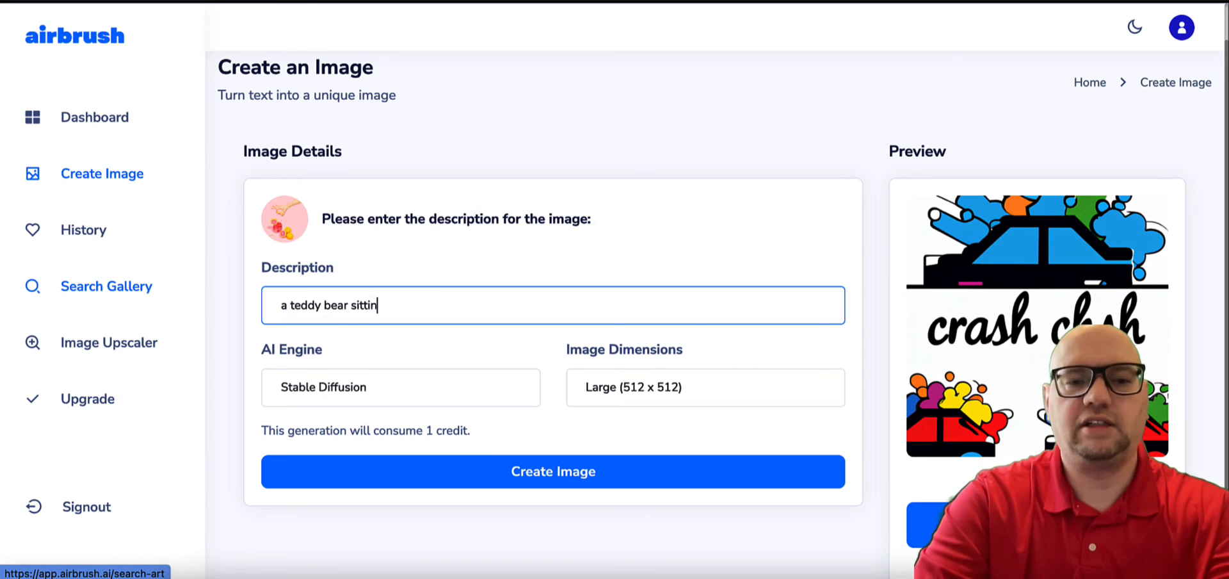
text(g on a rocking chair)
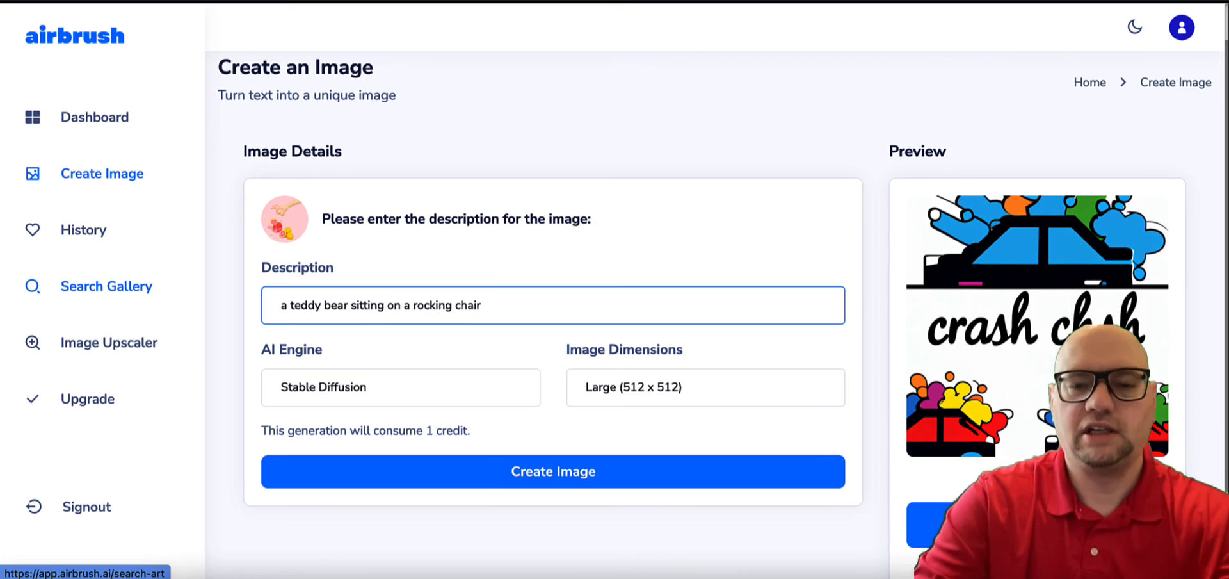
text(, very finely)
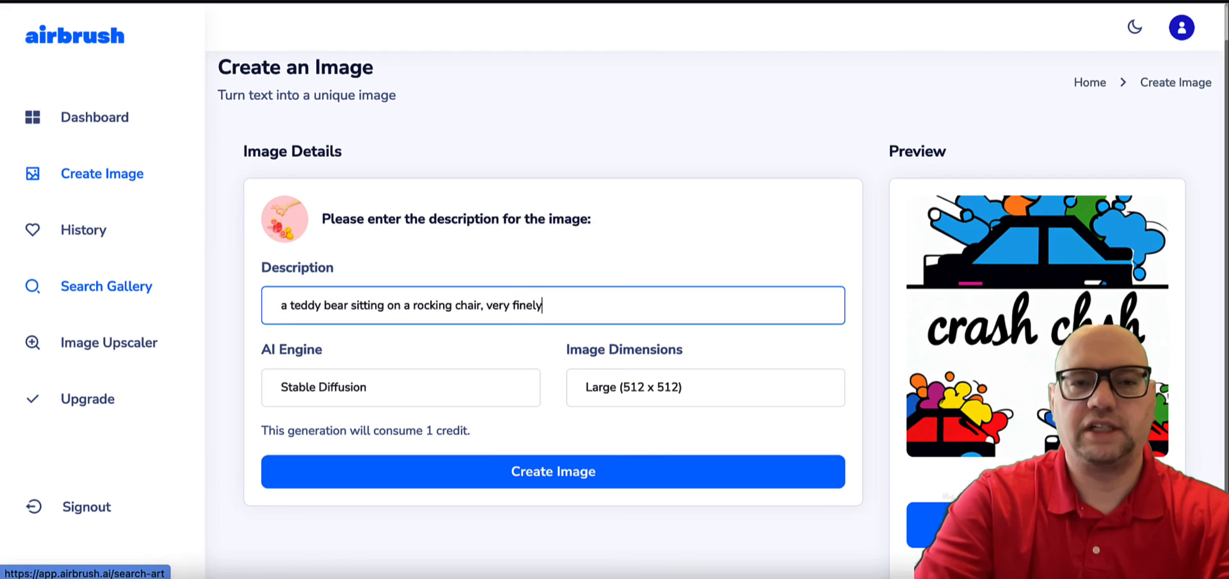
text( detailed)
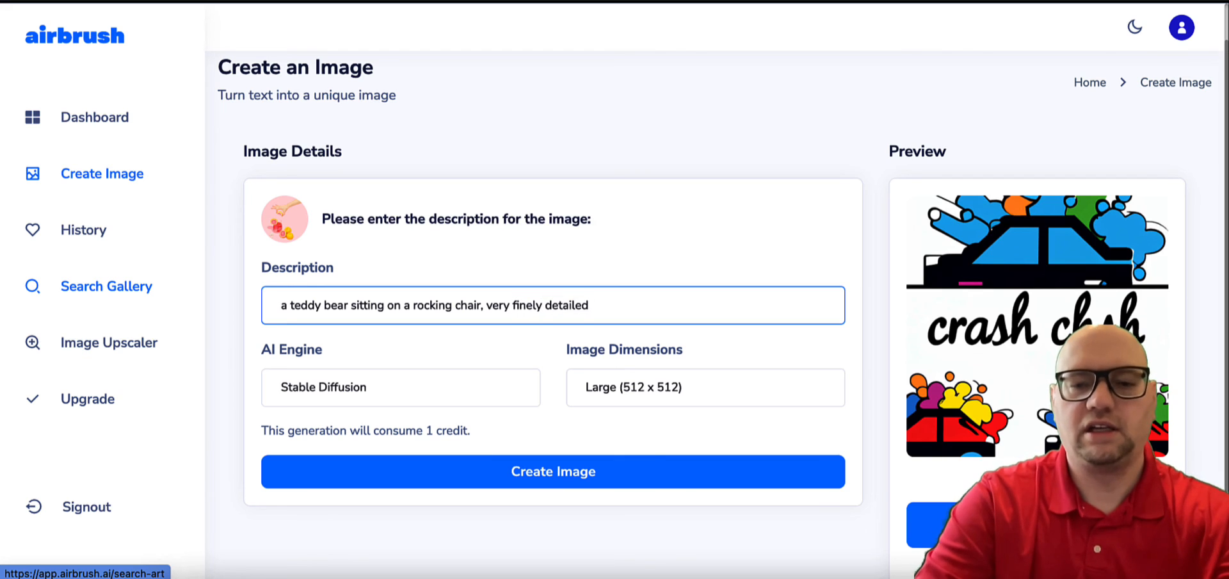
text(, photograp)
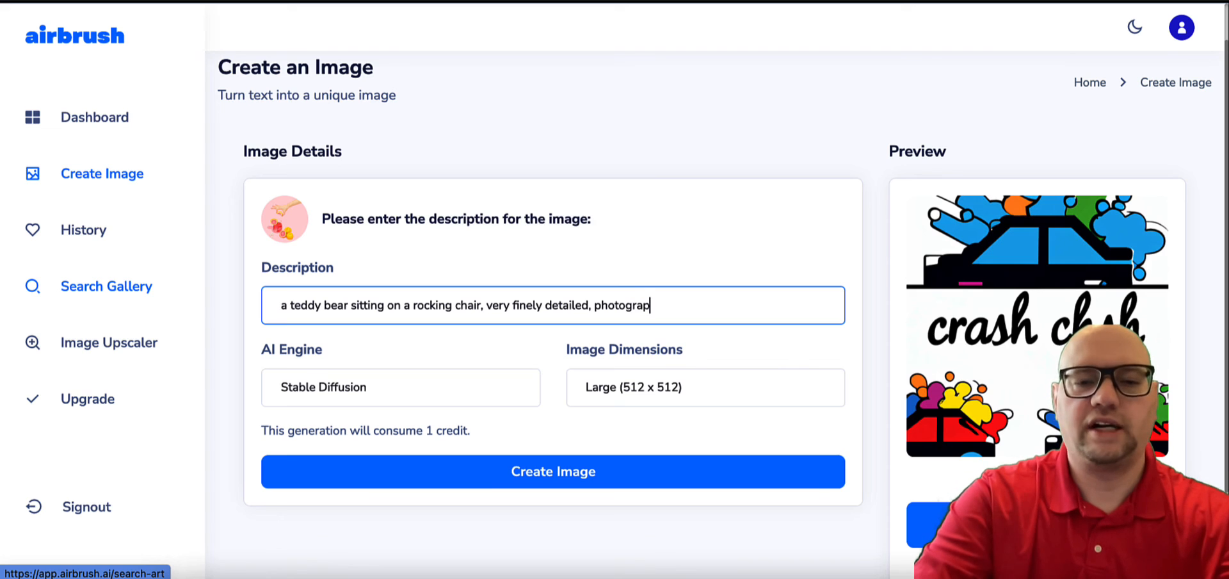
text(hic quality)
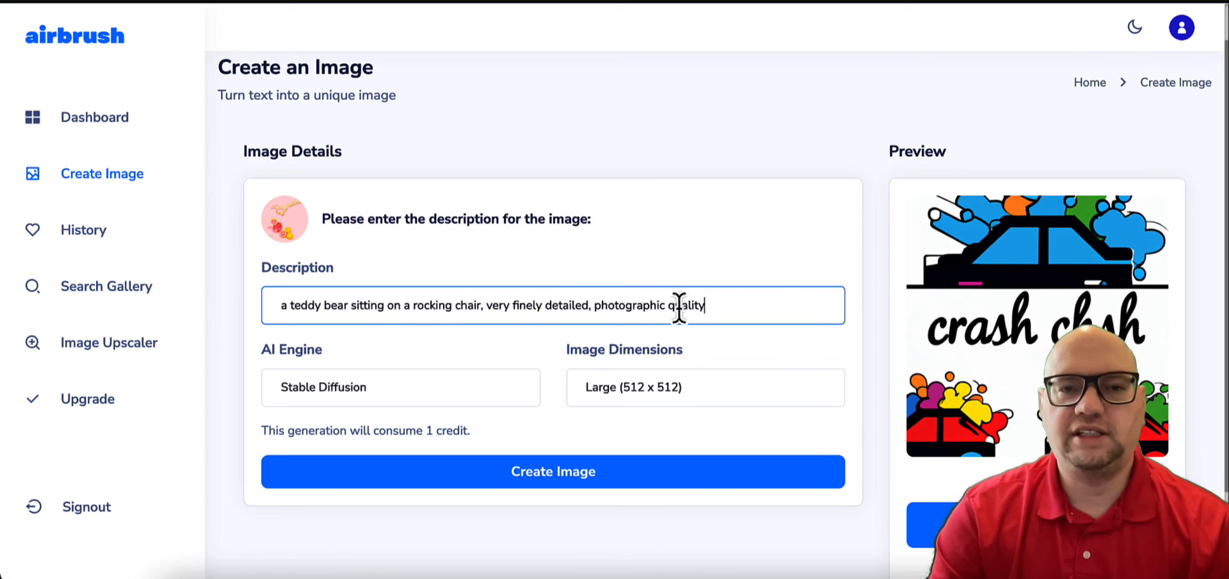
click(730, 475)
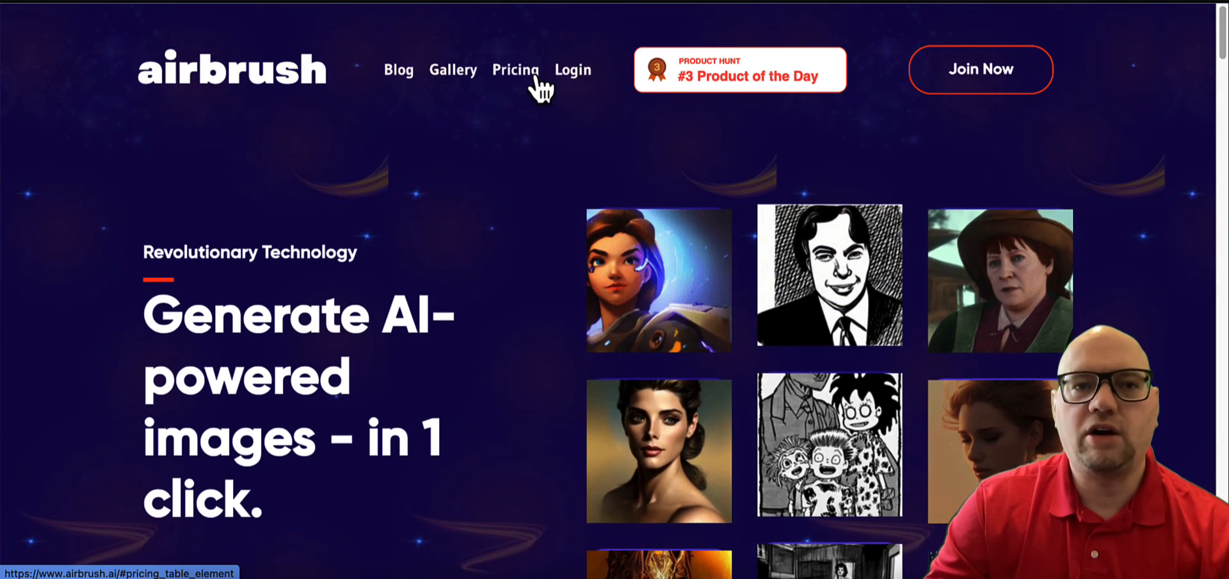
click(532, 75)
scroll(538, 200, down, 3)
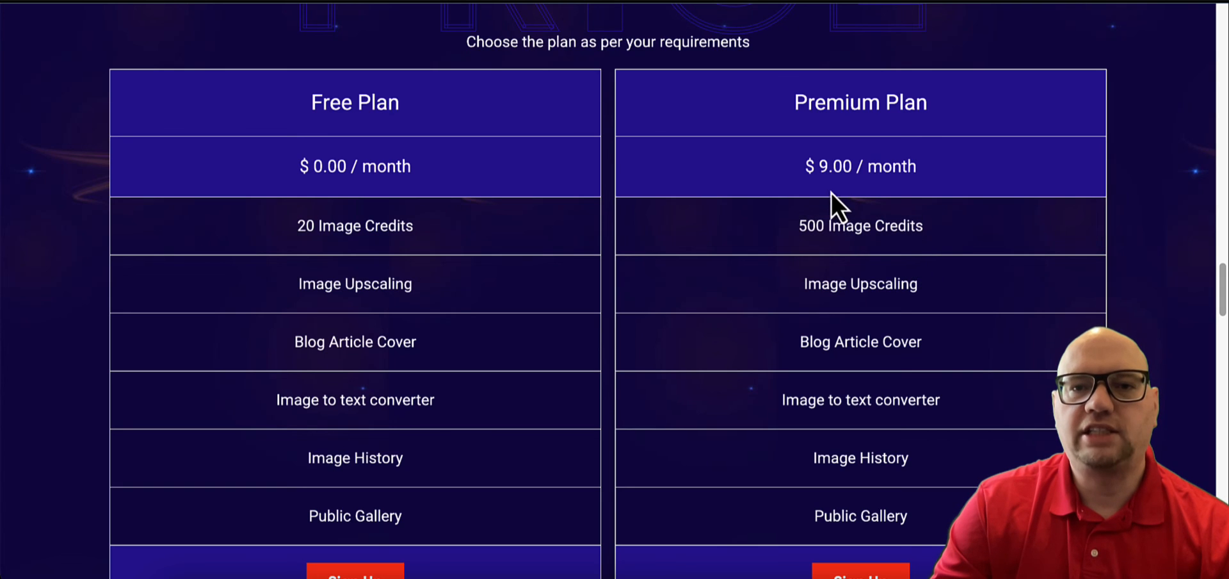
scroll(1051, 300, down, 1)
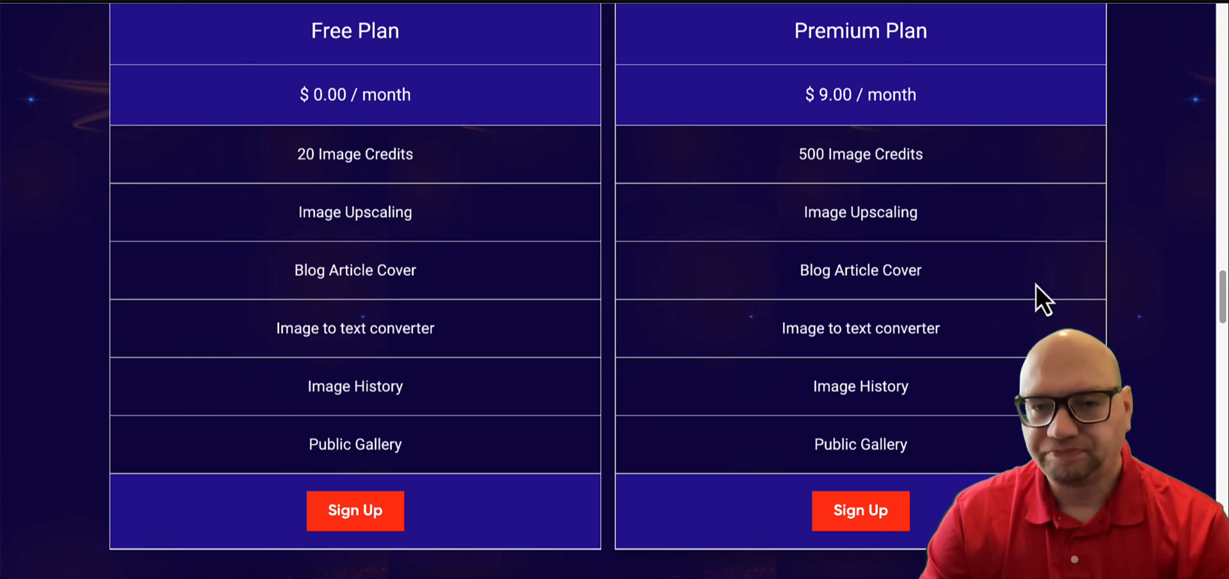
scroll(1036, 285, up, 1)
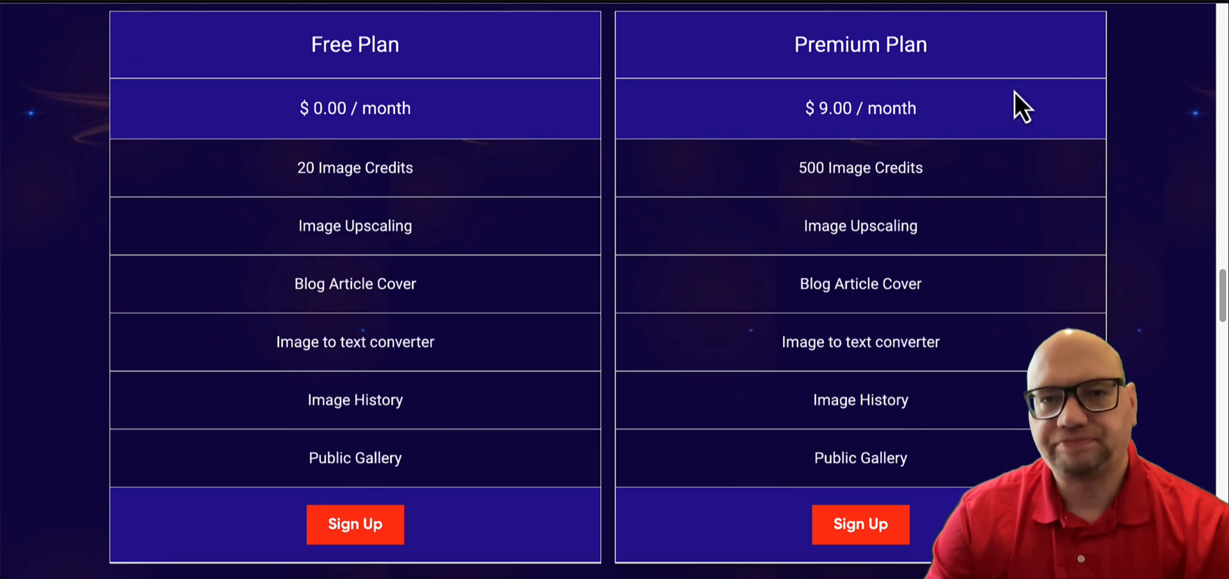
drag(809, 110, 900, 110)
click(917, 132)
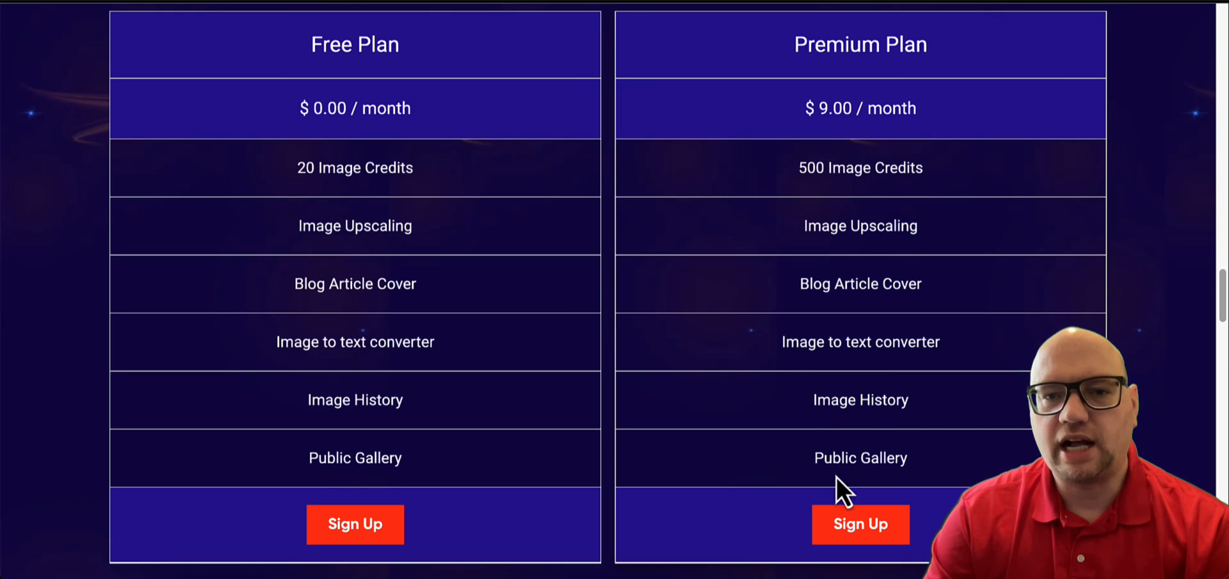
scroll(867, 306, down, 1)
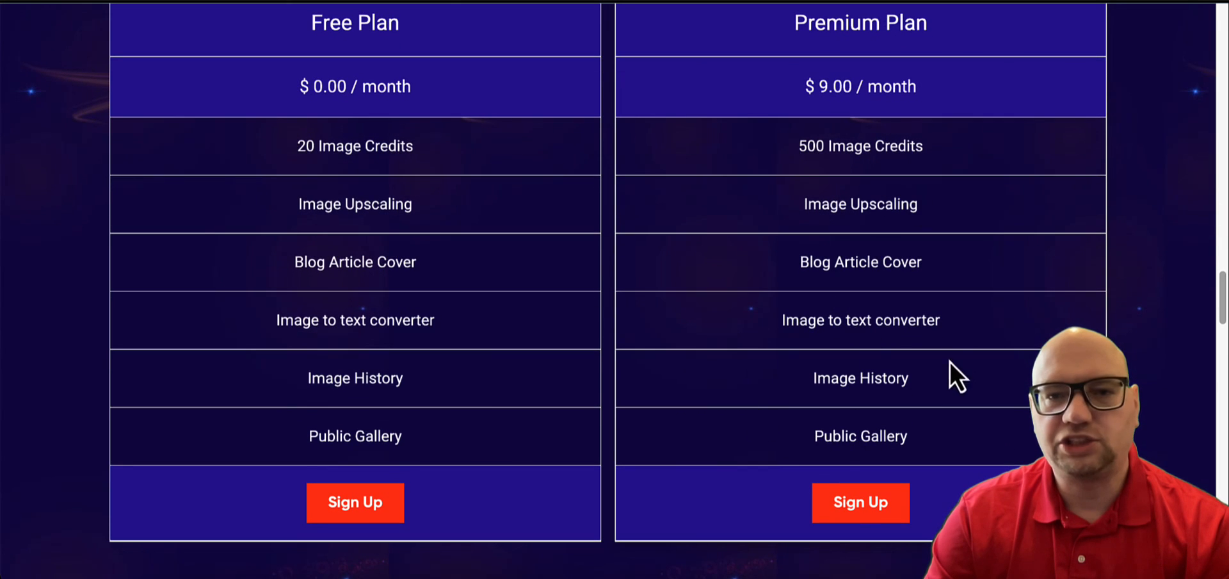
scroll(923, 243, down, 1)
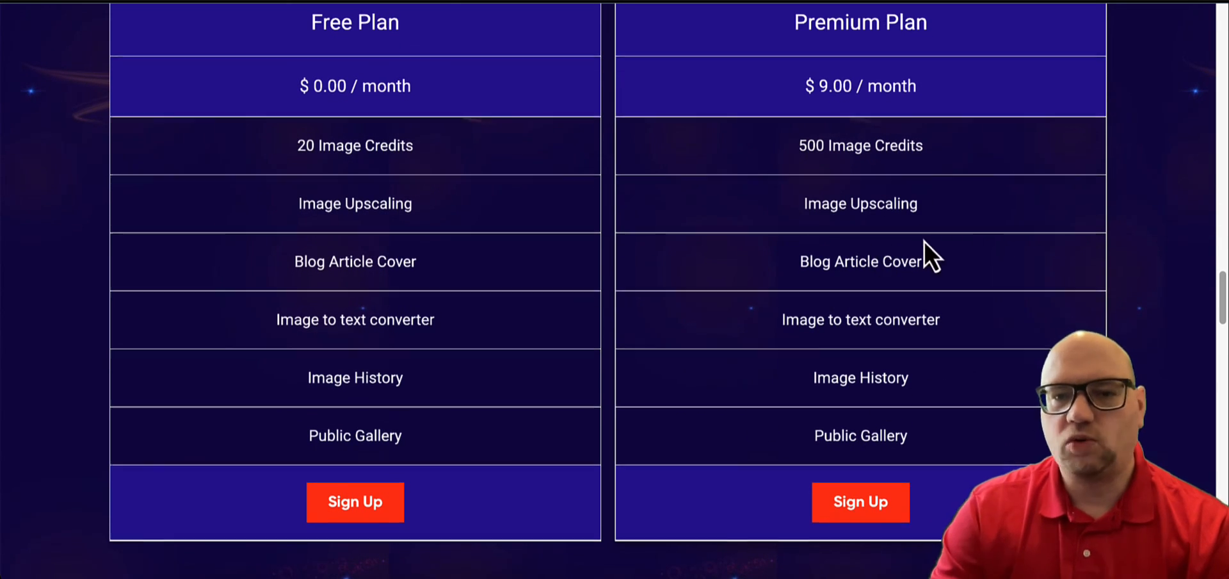
scroll(922, 245, down, 2)
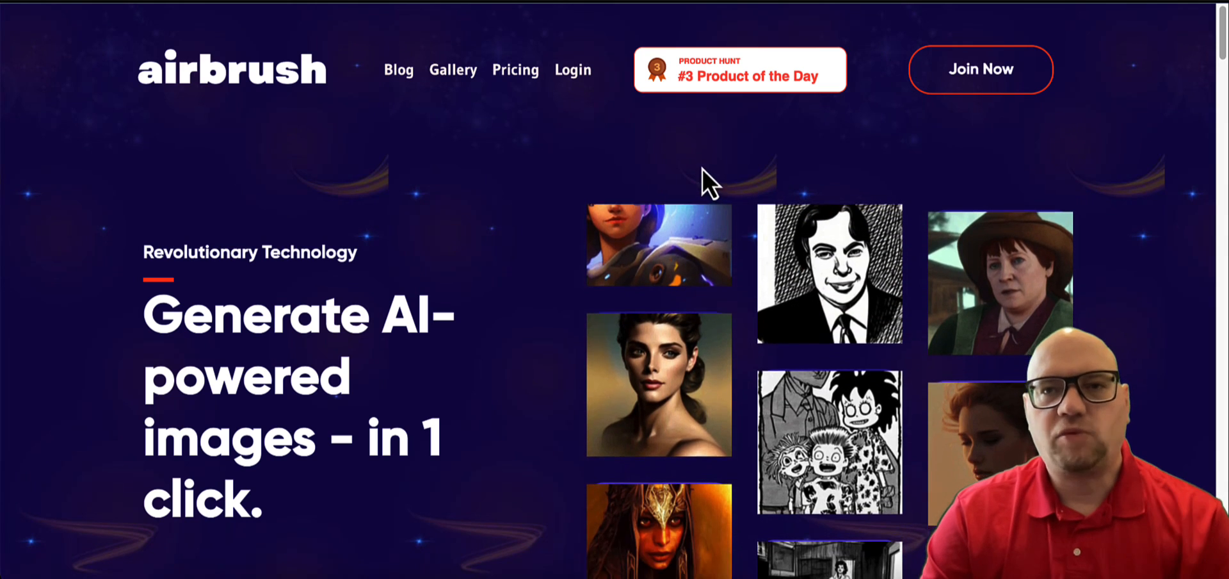